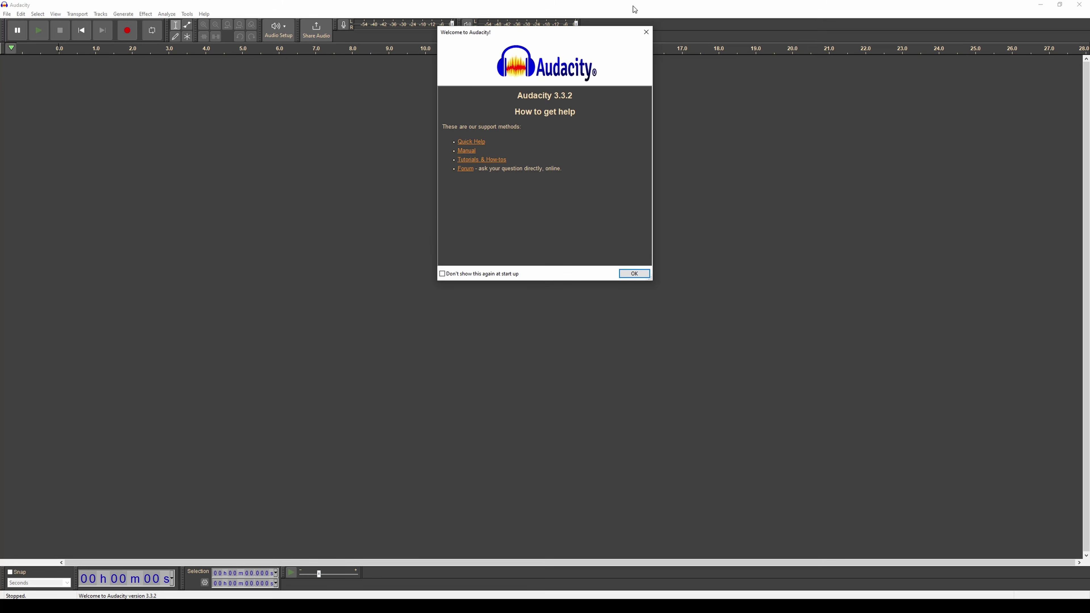
Dismiss the welcome window and view the recording device options in the audio setup
{"action": "left_click", "coordinate": [646, 32]}
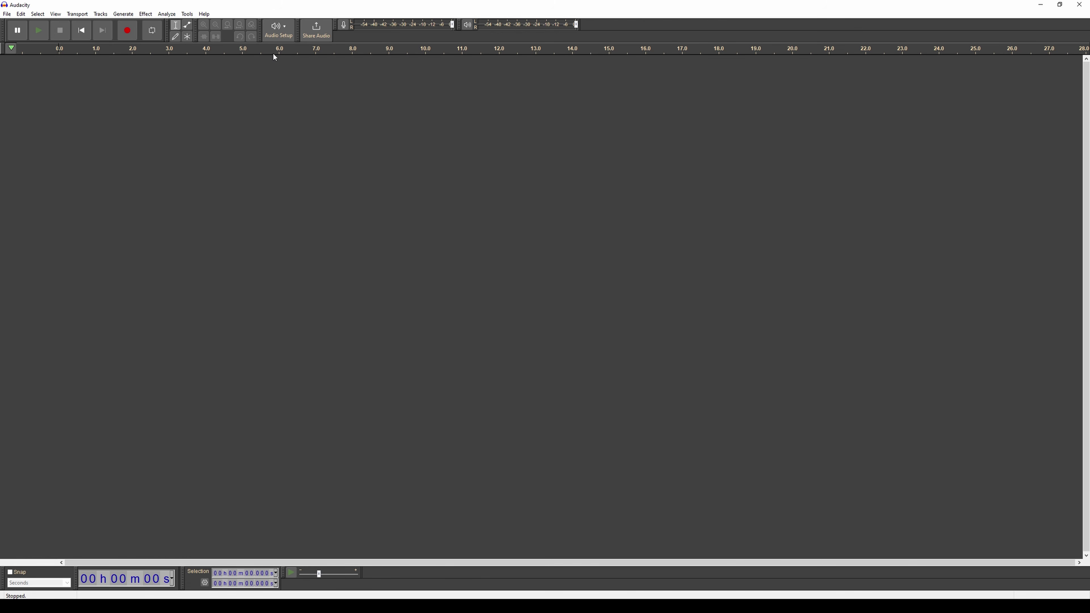
{"action": "left_click", "coordinate": [294, 31]}
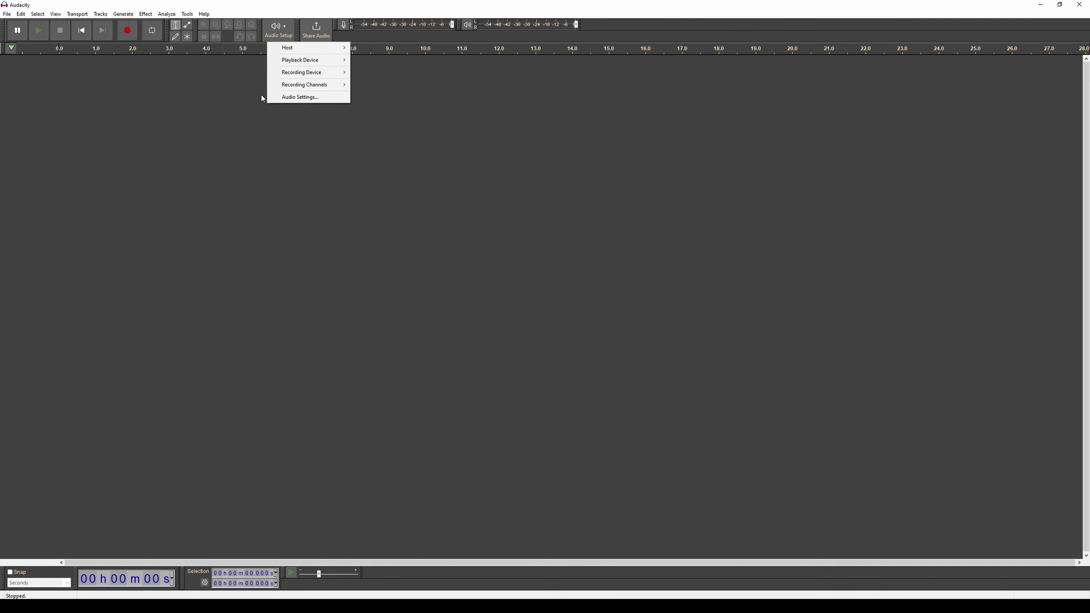
{"action": "mouse_move", "coordinate": [299, 71]}
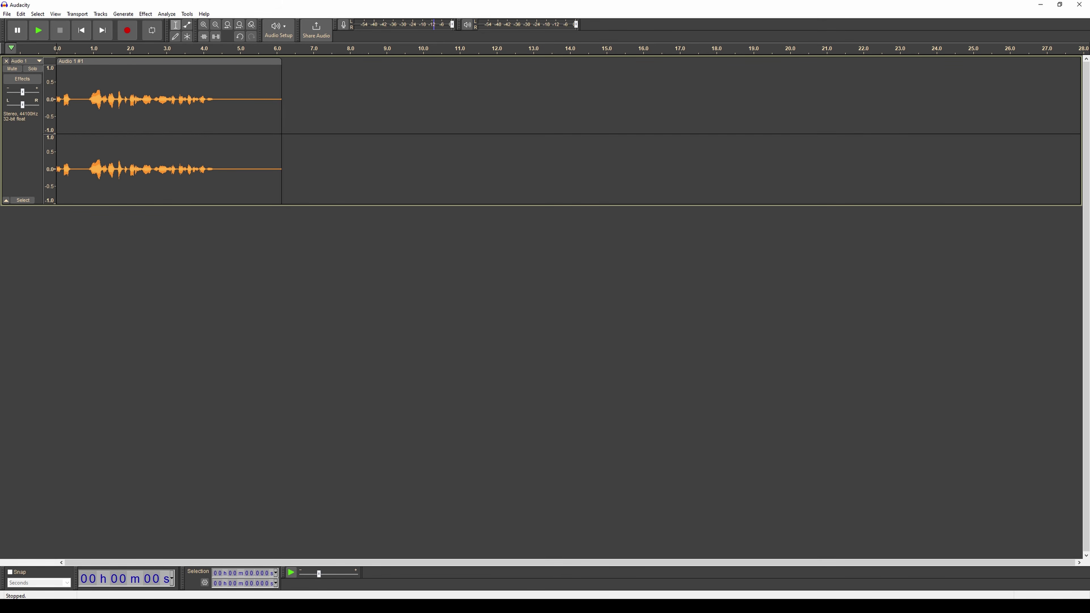
Export the recorded audio as a WAV file named test2 into the Assets folder on the Share_1 drive
{"action": "left_click", "coordinate": [13, 17]}
{"action": "mouse_move", "coordinate": [24, 77]}
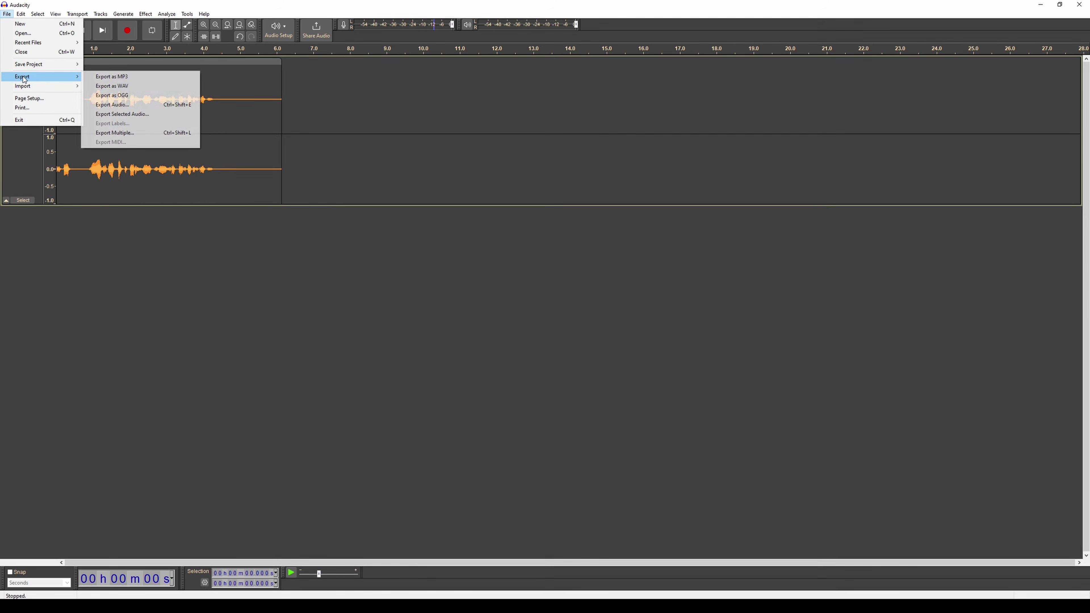
{"action": "left_click", "coordinate": [124, 86]}
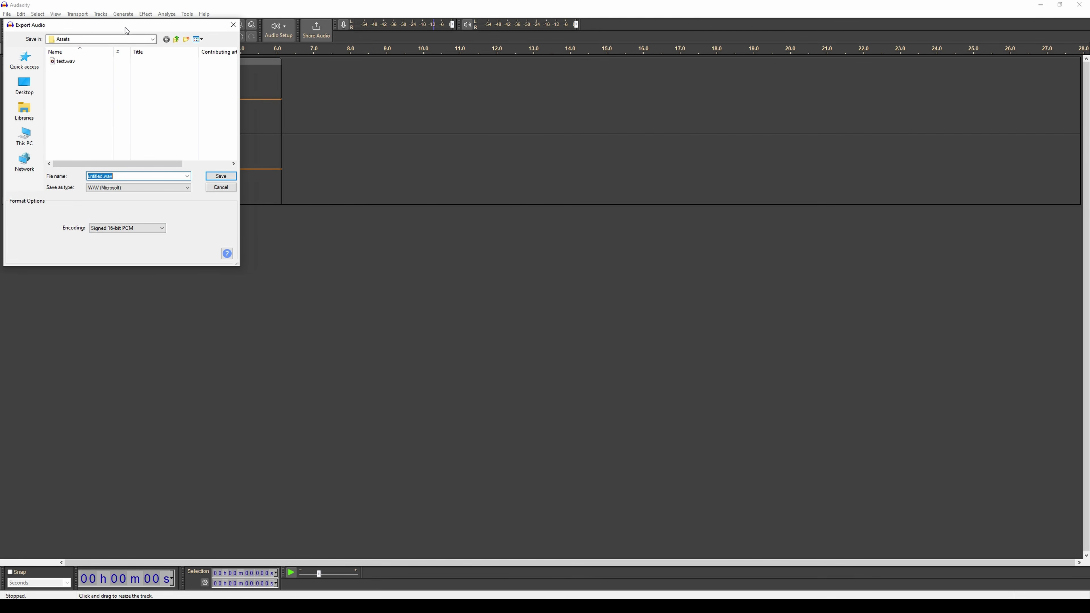
{"action": "left_click_drag", "start_coordinate": [127, 31], "coordinate": [354, 104]}
{"action": "left_click", "coordinate": [252, 184]}
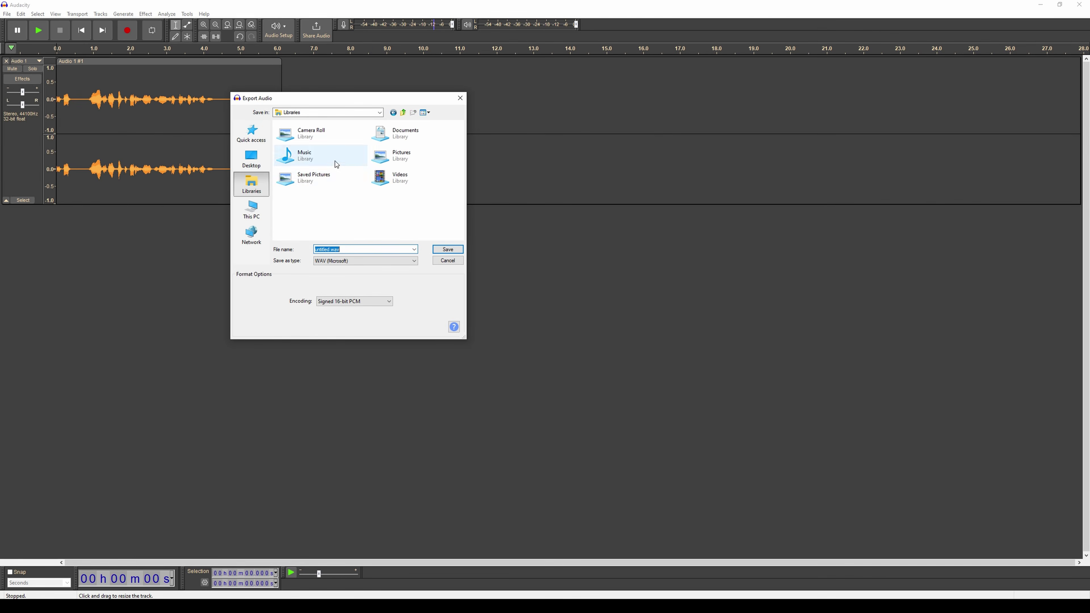
{"action": "left_click", "coordinate": [256, 210]}
{"action": "scroll", "coordinate": [348, 183], "scroll_direction": "down", "scroll_amount": 3}
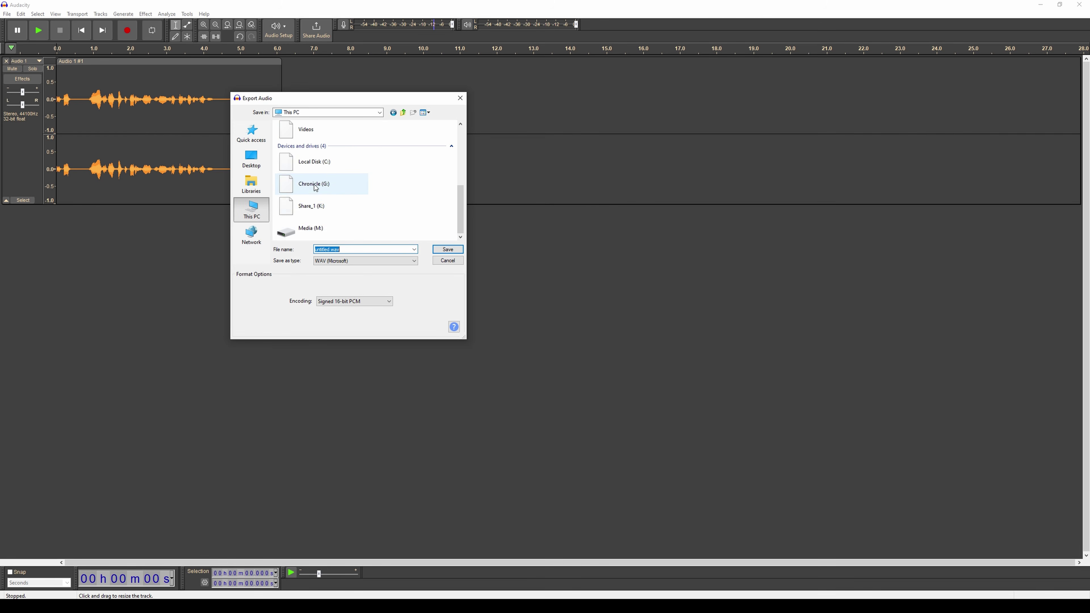
{"action": "left_click", "coordinate": [326, 205]}
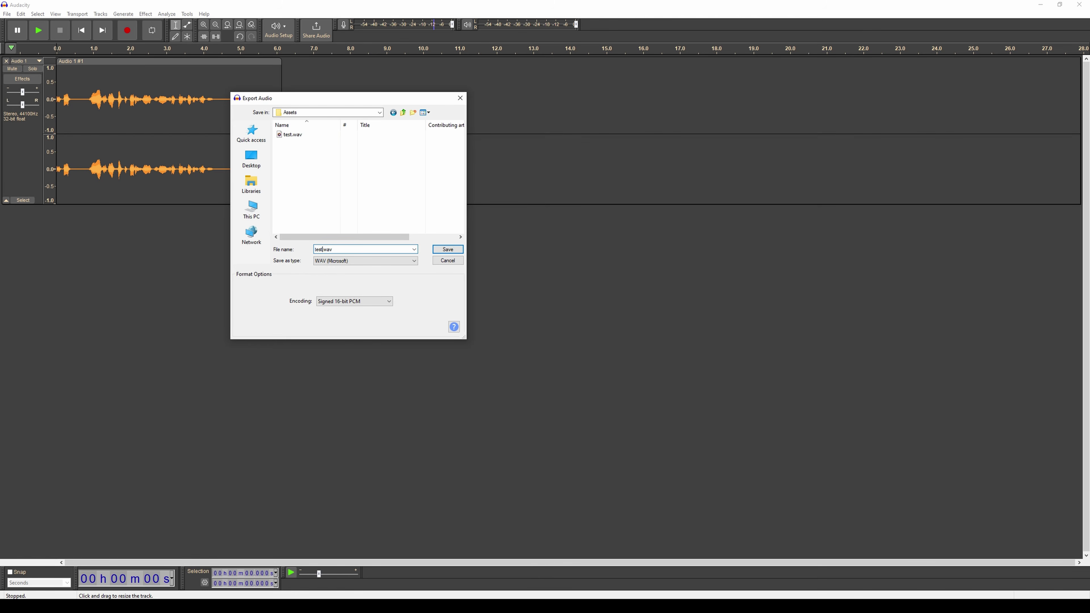
{"action": "left_click", "coordinate": [447, 251]}
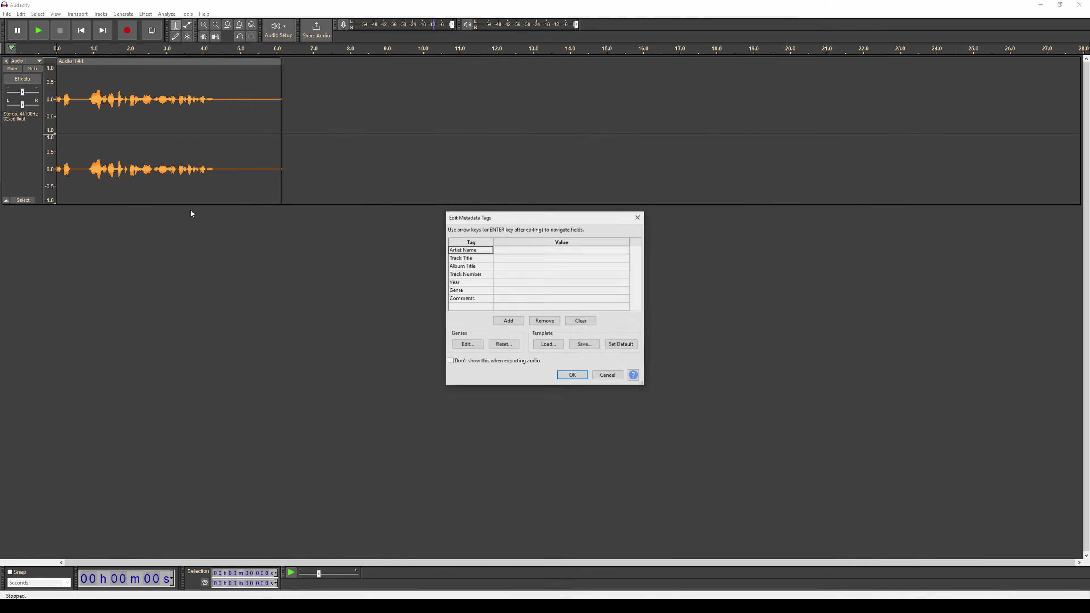
{"action": "left_click", "coordinate": [579, 377]}
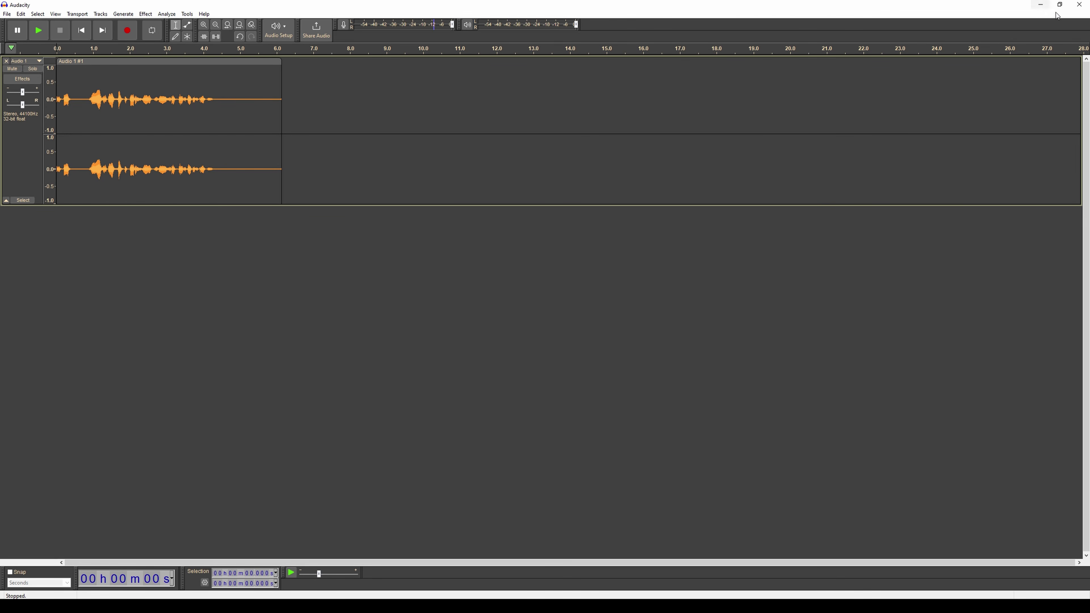
Switch to Unreal Editor and open the SittingSequence level sequence from the Cinematics folder
{"action": "left_click", "coordinate": [1040, 5]}
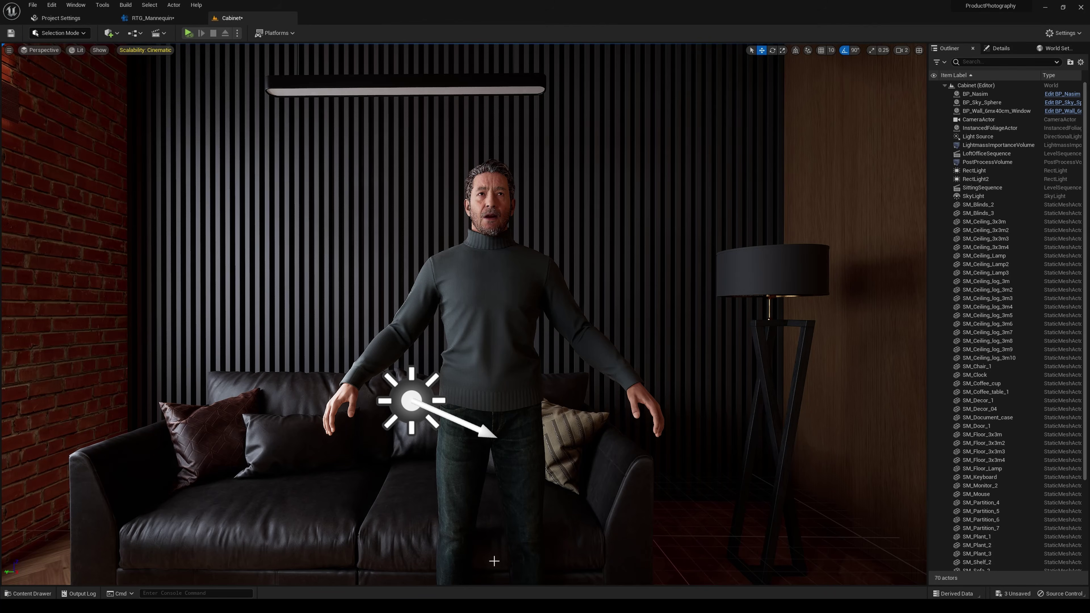
{"action": "left_click", "coordinate": [52, 595]}
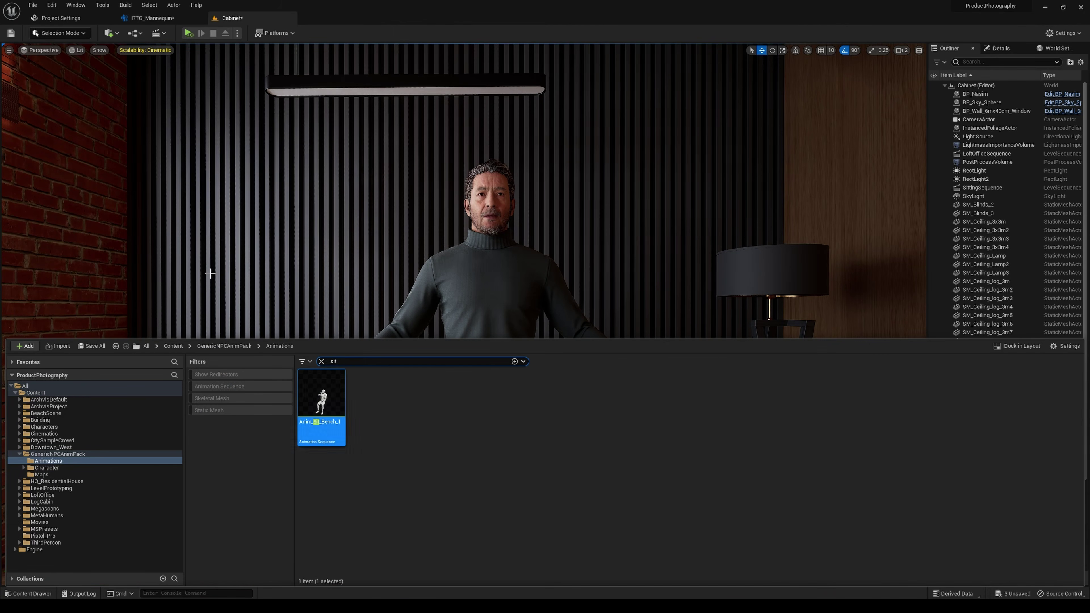
{"action": "right_click", "coordinate": [346, 257]}
{"action": "left_click", "coordinate": [193, 502]}
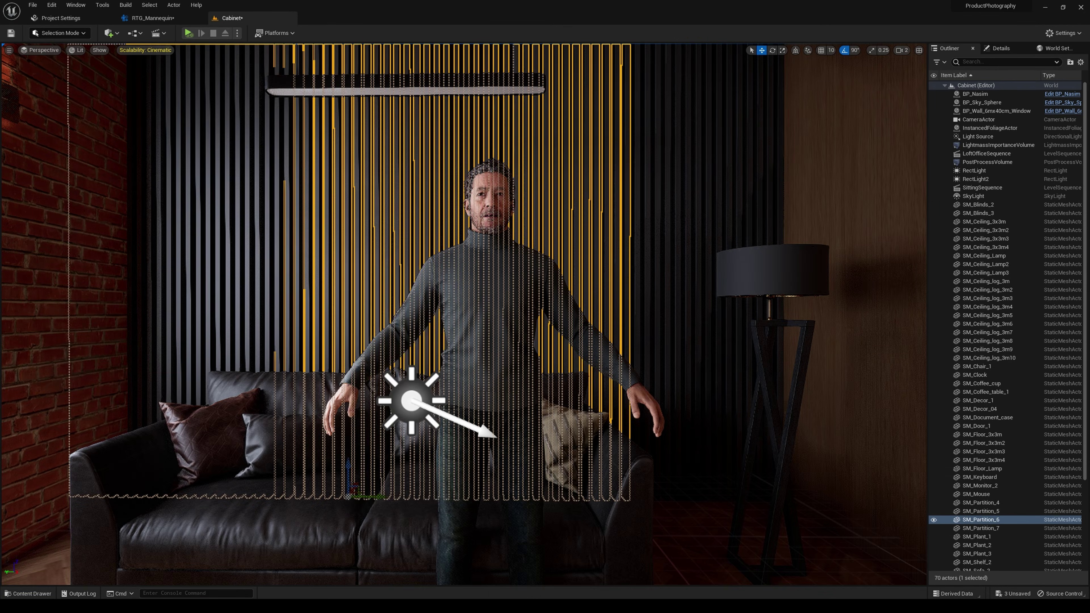
{"action": "left_click", "coordinate": [27, 593]}
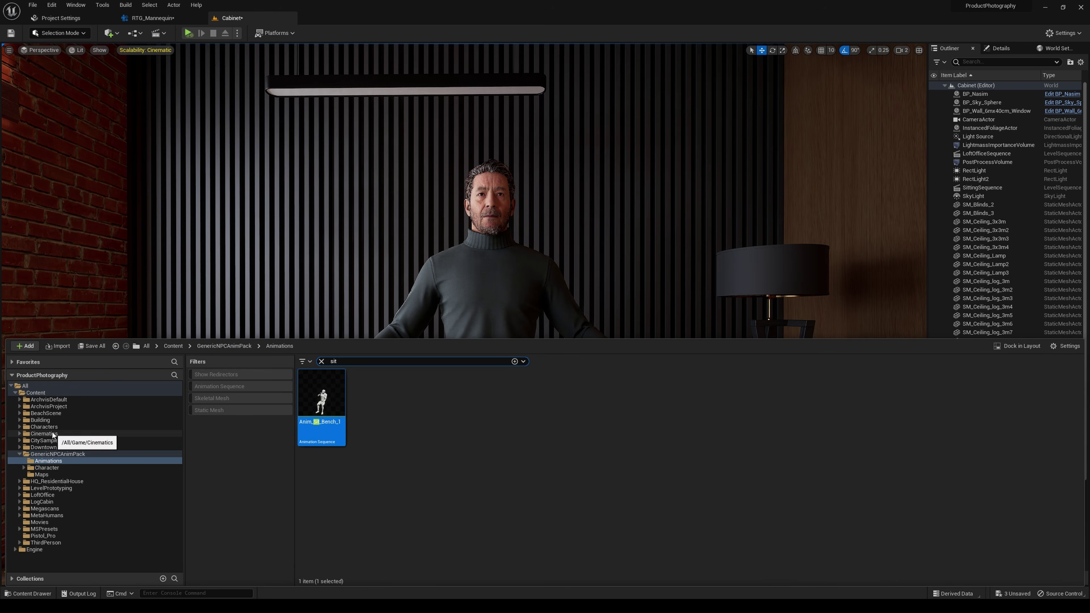
{"action": "left_click", "coordinate": [46, 434]}
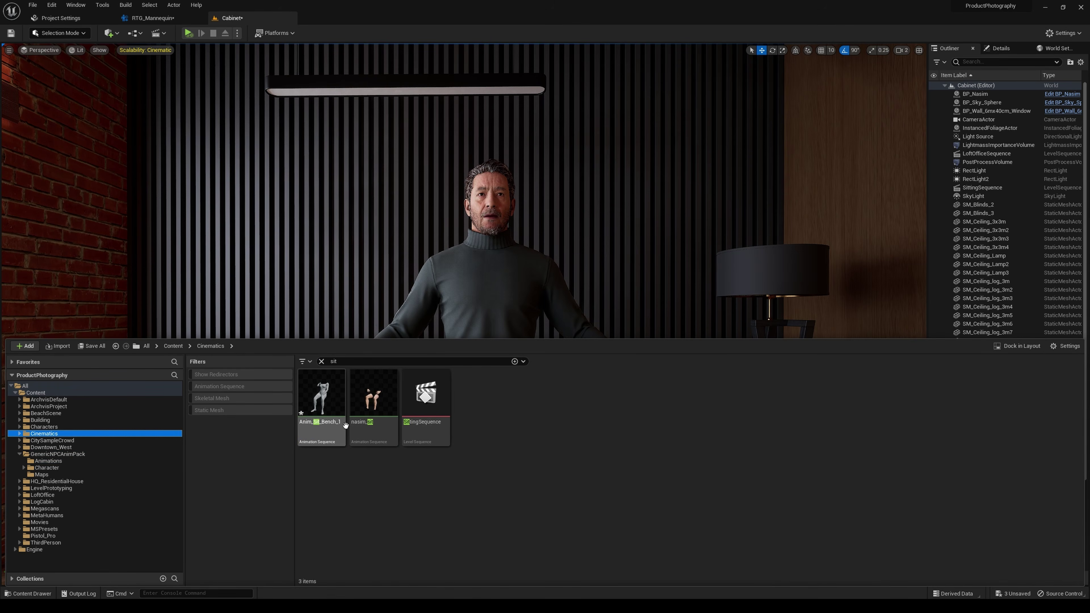
{"action": "left_click", "coordinate": [430, 434]}
{"action": "double_click", "coordinate": [426, 408]}
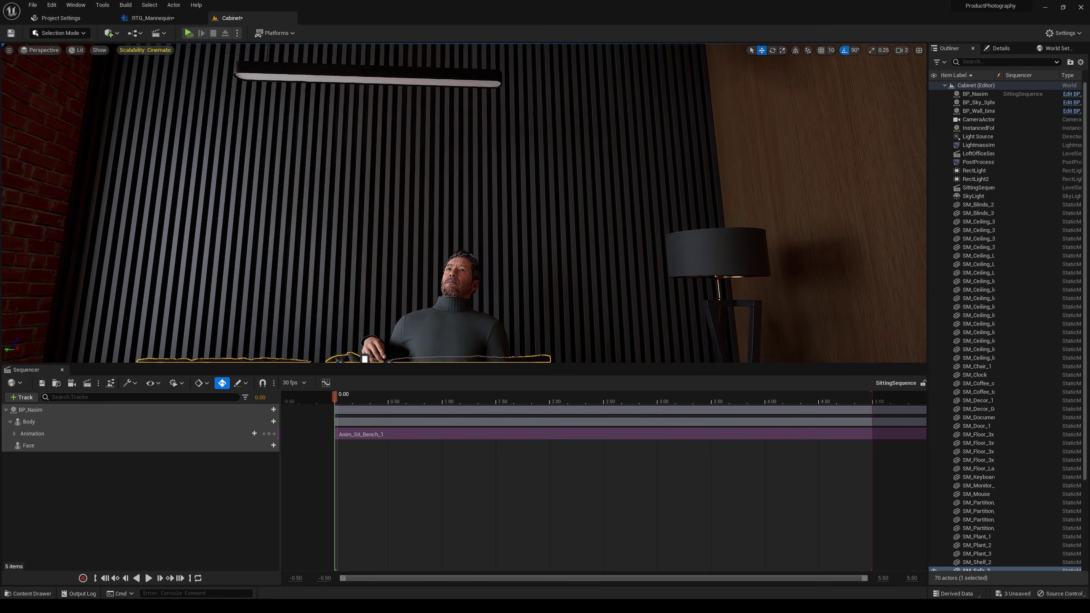
{"action": "right_click_drag", "start_coordinate": [463, 202], "coordinate": [467, 301]}
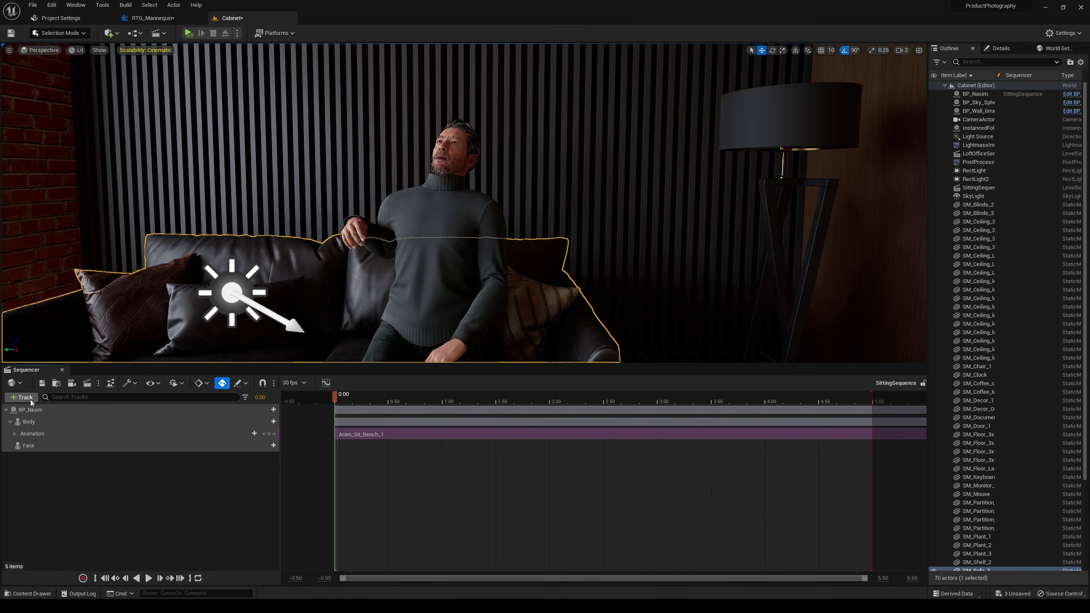
{"action": "left_click", "coordinate": [22, 397]}
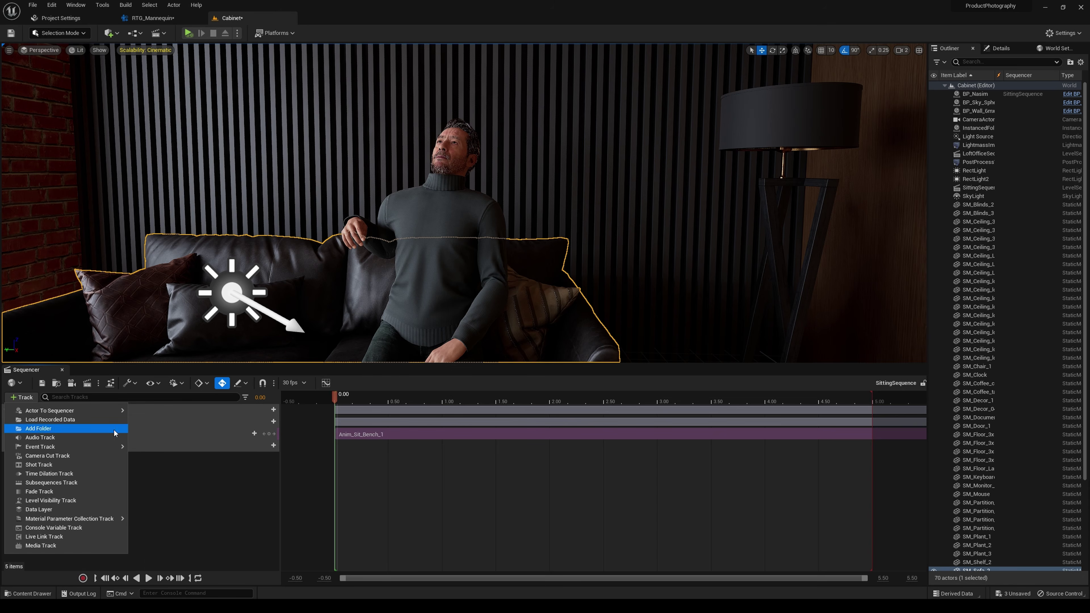
{"action": "left_click", "coordinate": [141, 480]}
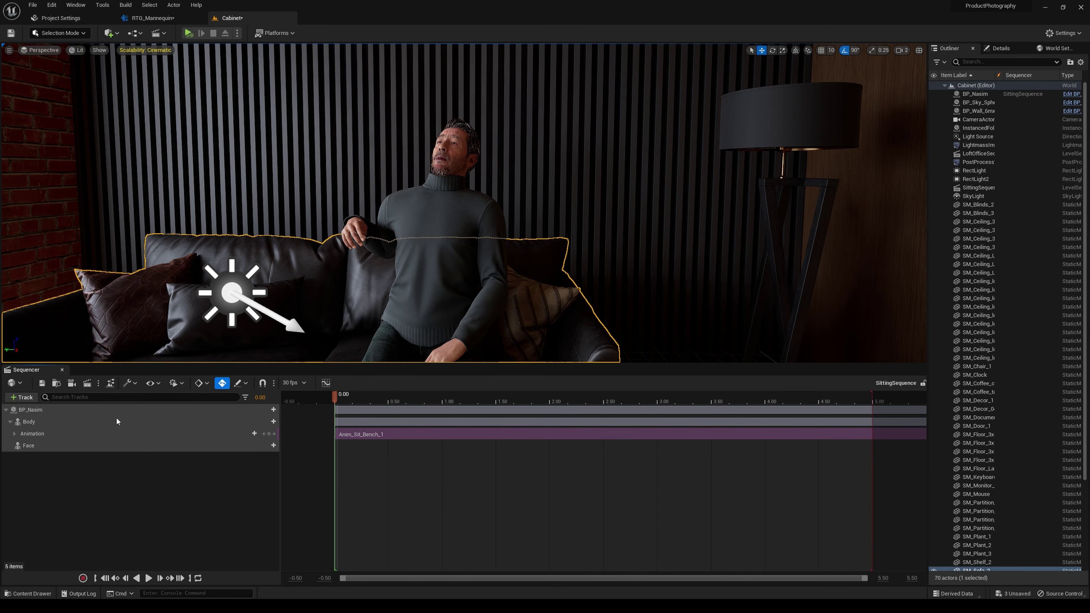
Create an Audio folder inside Cinematics and import the test2 sound into it
{"action": "left_click", "coordinate": [33, 595]}
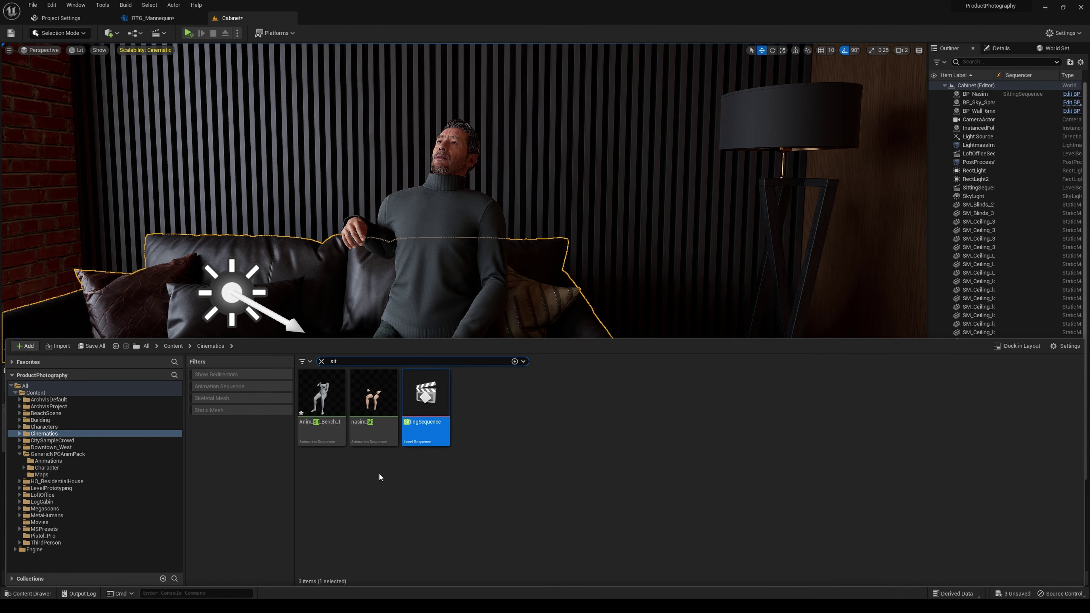
{"action": "left_click", "coordinate": [51, 434]}
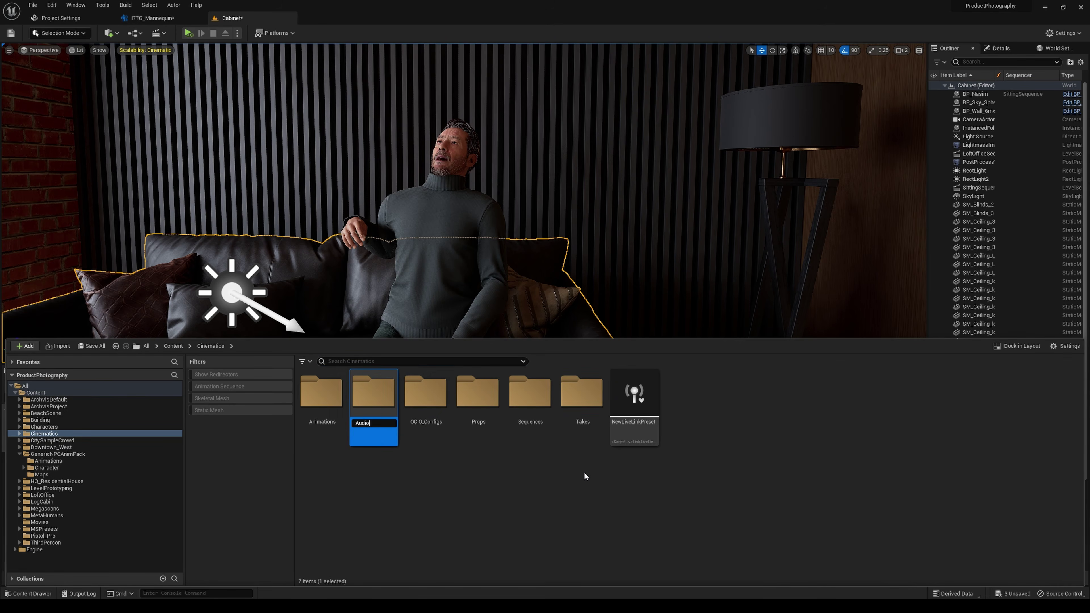
{"action": "key", "text": "Return"}
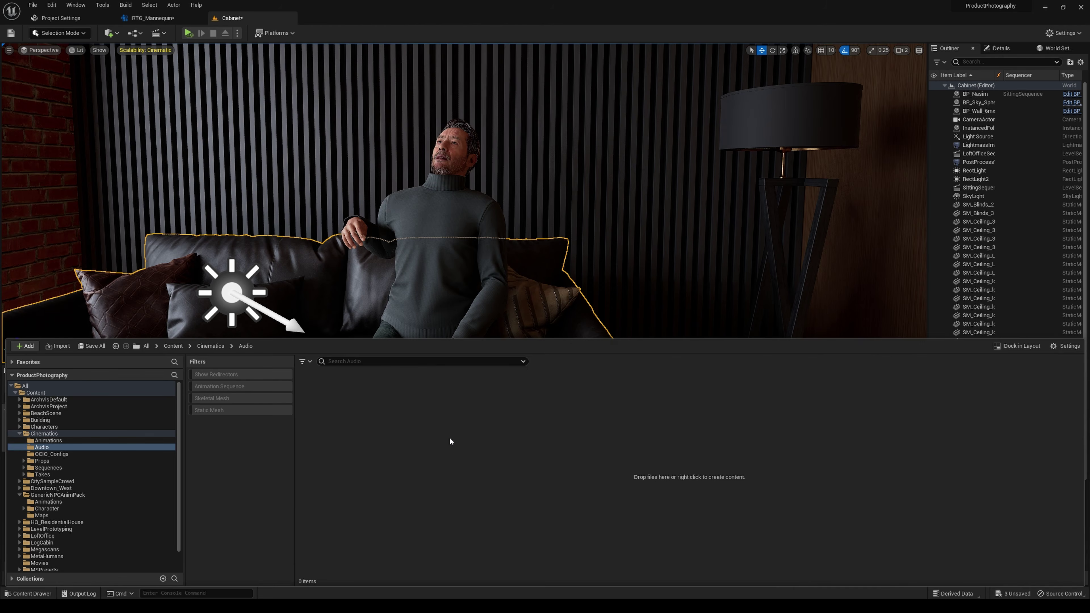
{"action": "key", "text": "ctrl+space"}
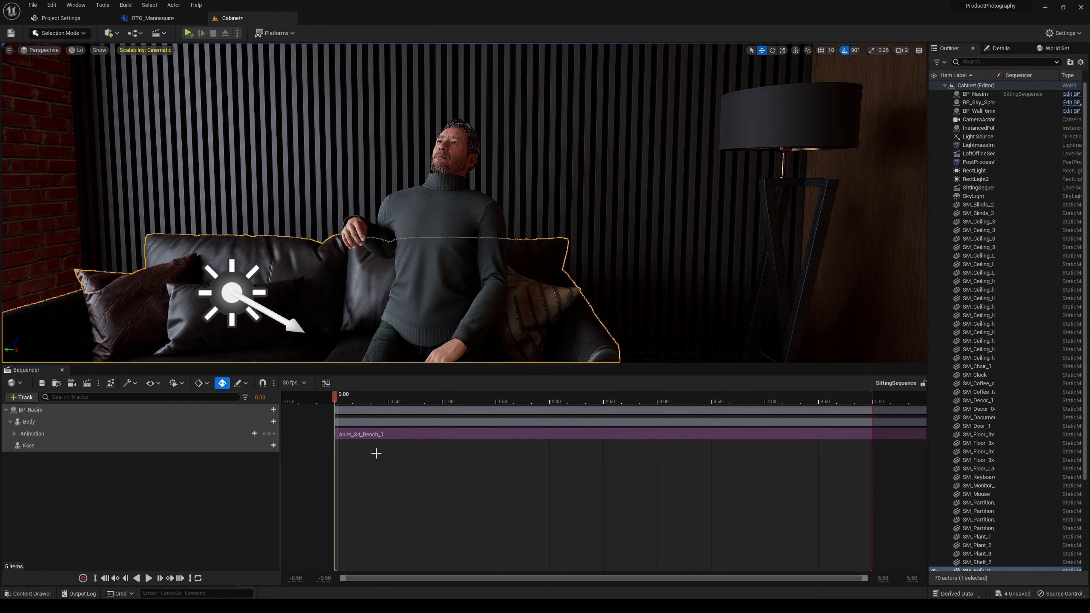
{"action": "left_click", "coordinate": [28, 593]}
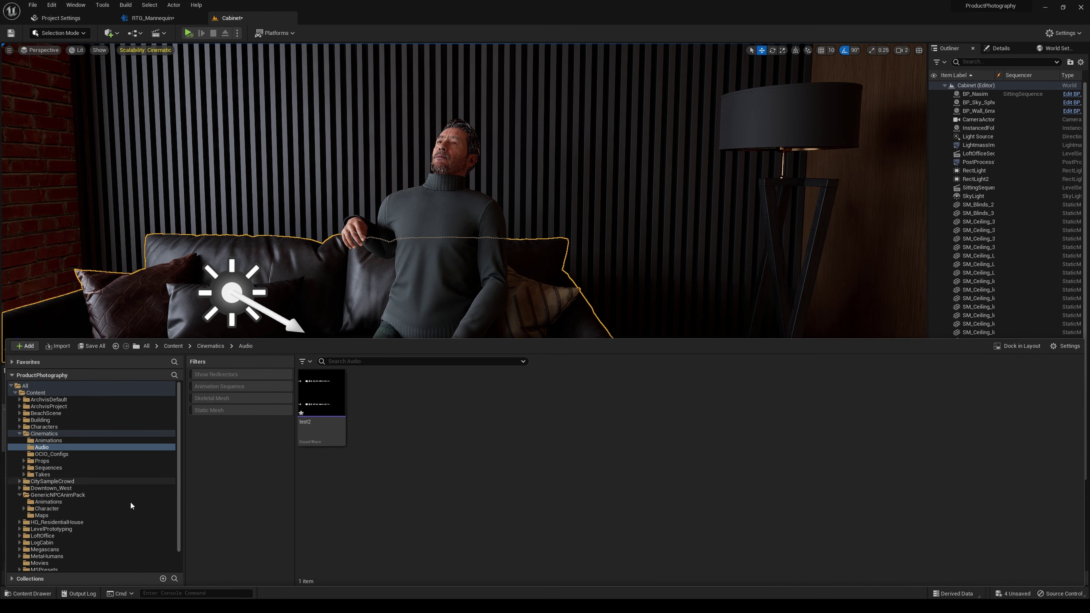
{"action": "left_click", "coordinate": [34, 594]}
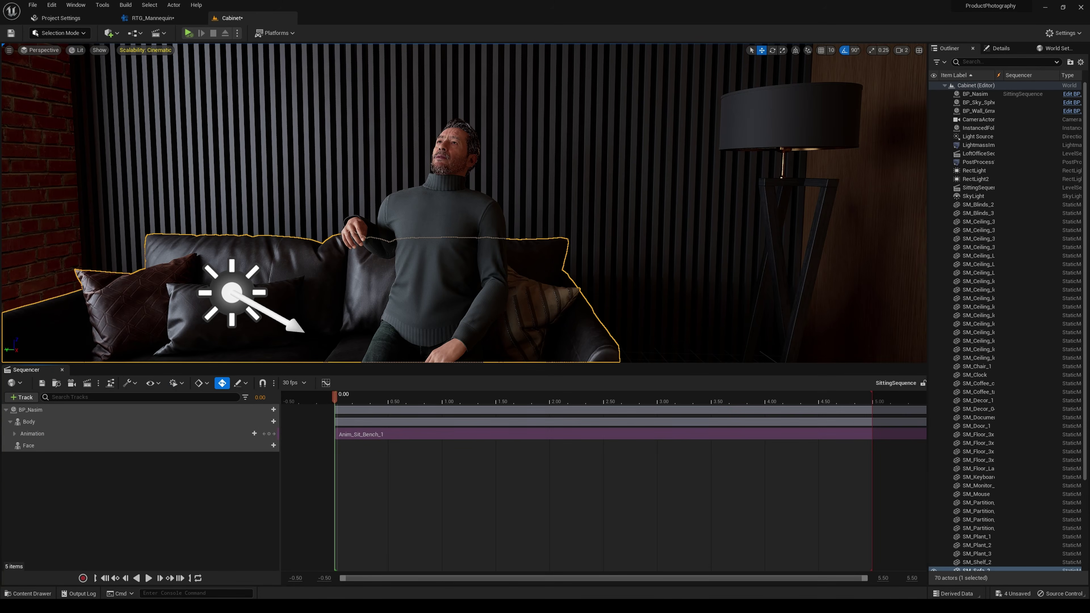
Collapse the character's tracks and add an audio track to SittingSequence
{"action": "left_click", "coordinate": [6, 410]}
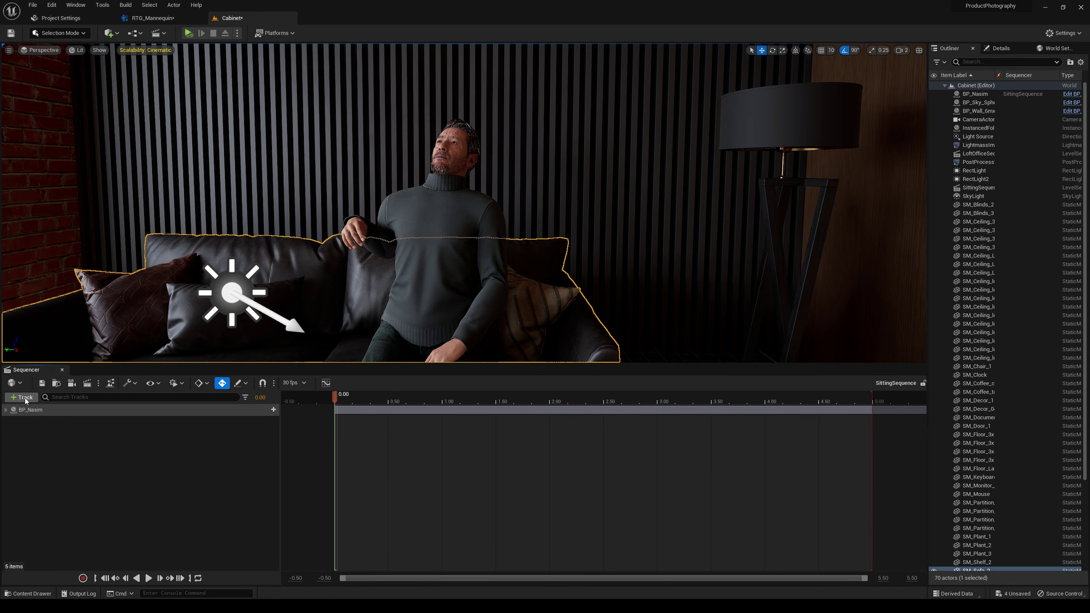
{"action": "left_click", "coordinate": [21, 397]}
{"action": "left_click", "coordinate": [40, 438]}
Look through the sounds available for the audio track and check the imported sound's name in the Audio folder
{"action": "left_click", "coordinate": [266, 408]}
{"action": "type", "text": "sit"}
{"action": "key", "text": "BackSpace"}
{"action": "key", "text": "BackSpace"}
{"action": "key", "text": "BackSpace"}
{"action": "scroll", "coordinate": [322, 468], "scroll_direction": "down", "scroll_amount": 5}
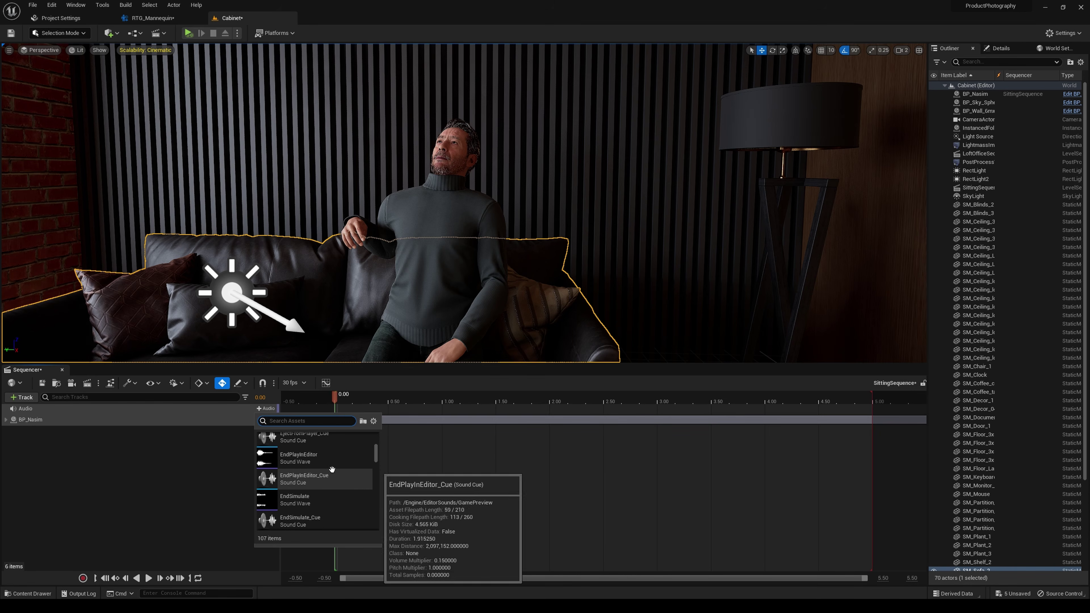
{"action": "left_click", "coordinate": [17, 594]}
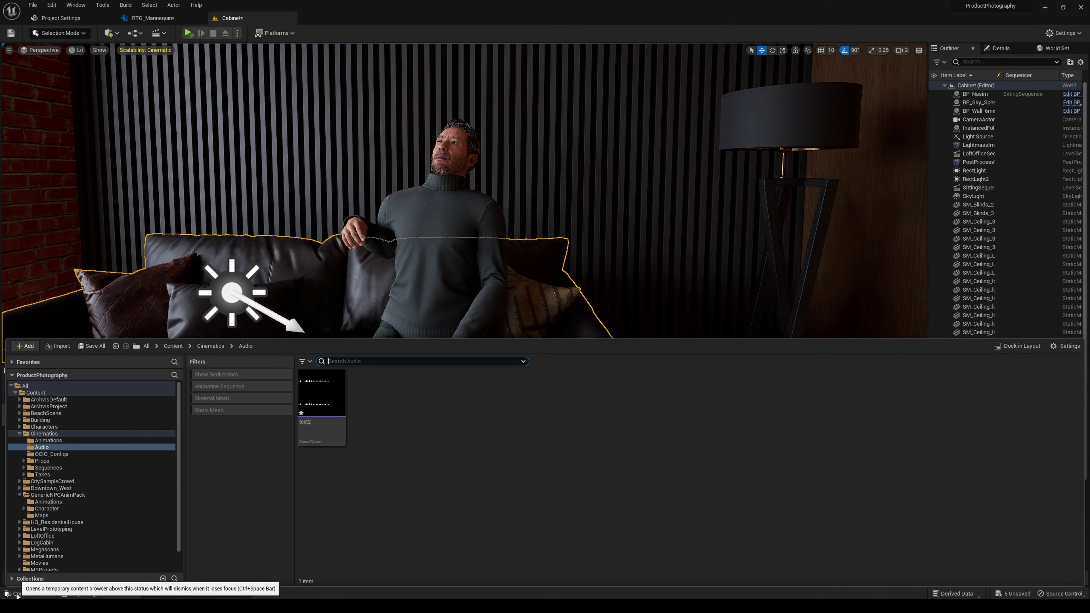
{"action": "left_click", "coordinate": [17, 596]}
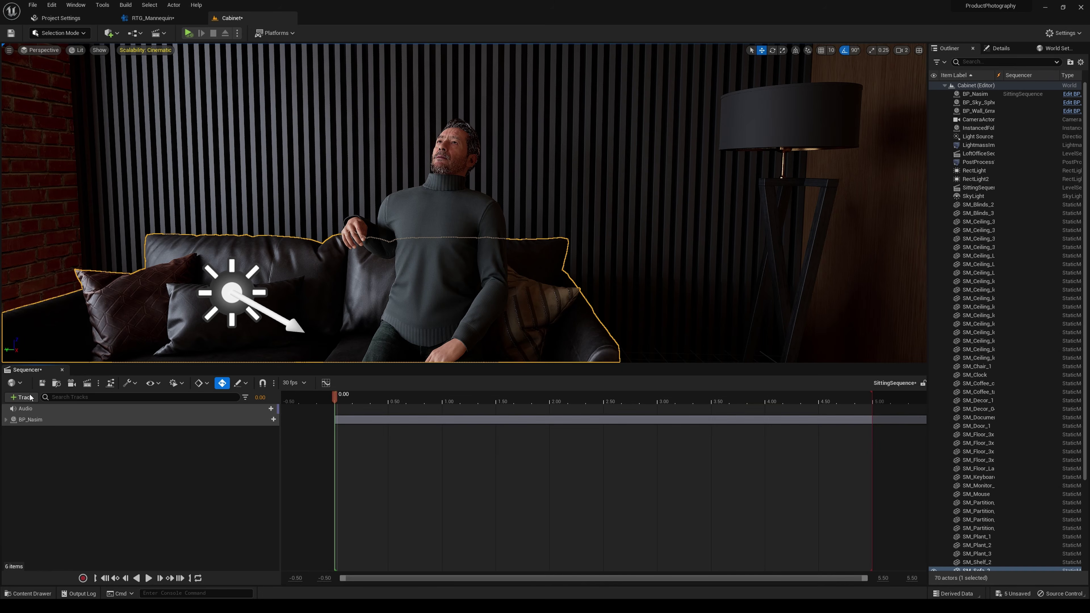
Add the test2 sound wave to the audio track and play the sequence with it
{"action": "left_click", "coordinate": [265, 408]}
{"action": "type", "text": "test"}
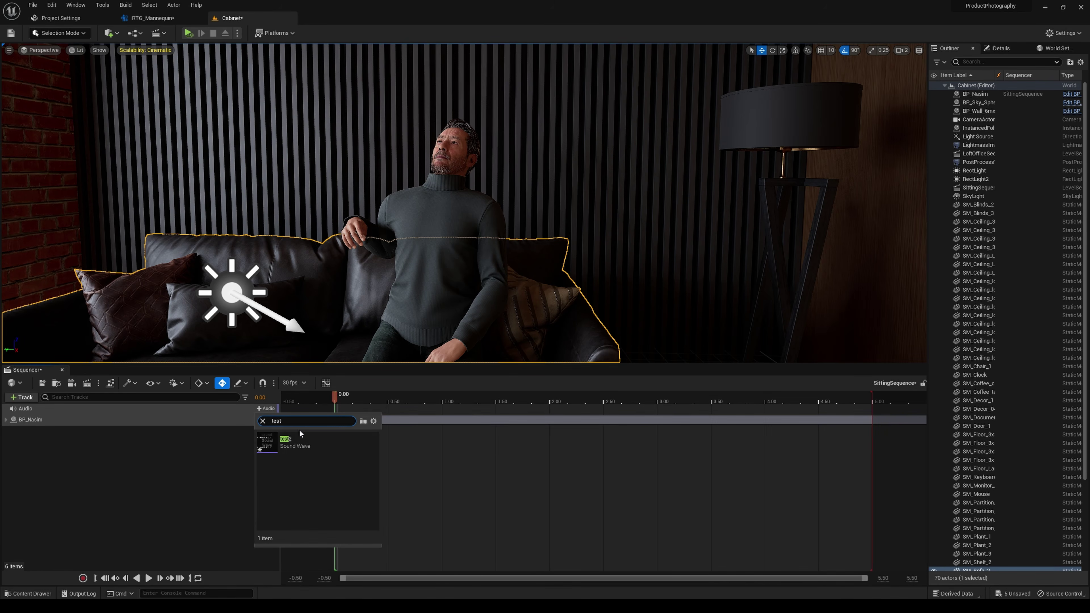
{"action": "left_click", "coordinate": [300, 435]}
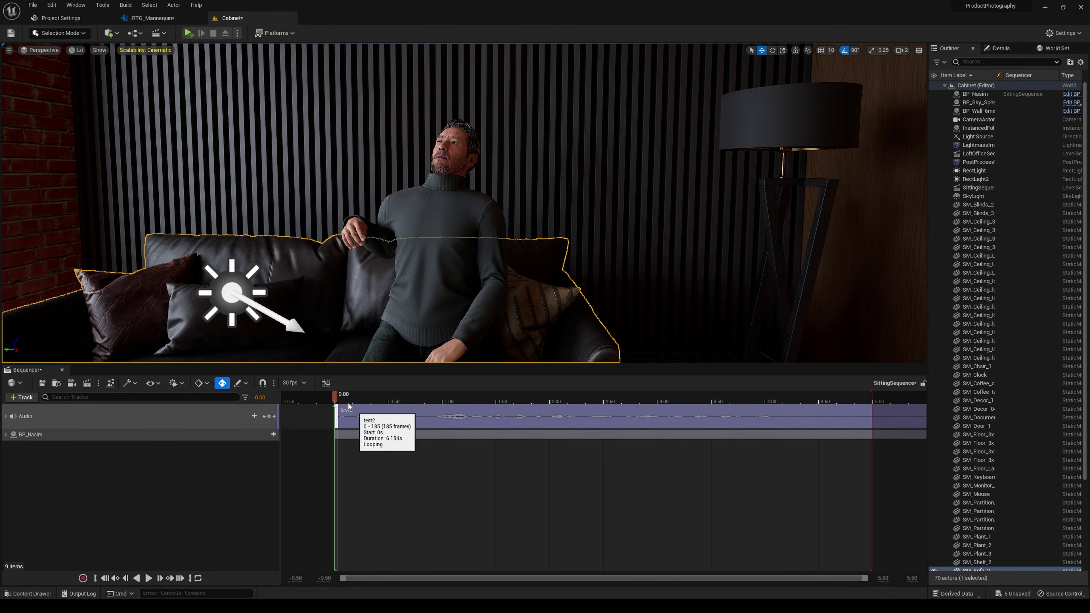
{"action": "key", "text": "space"}
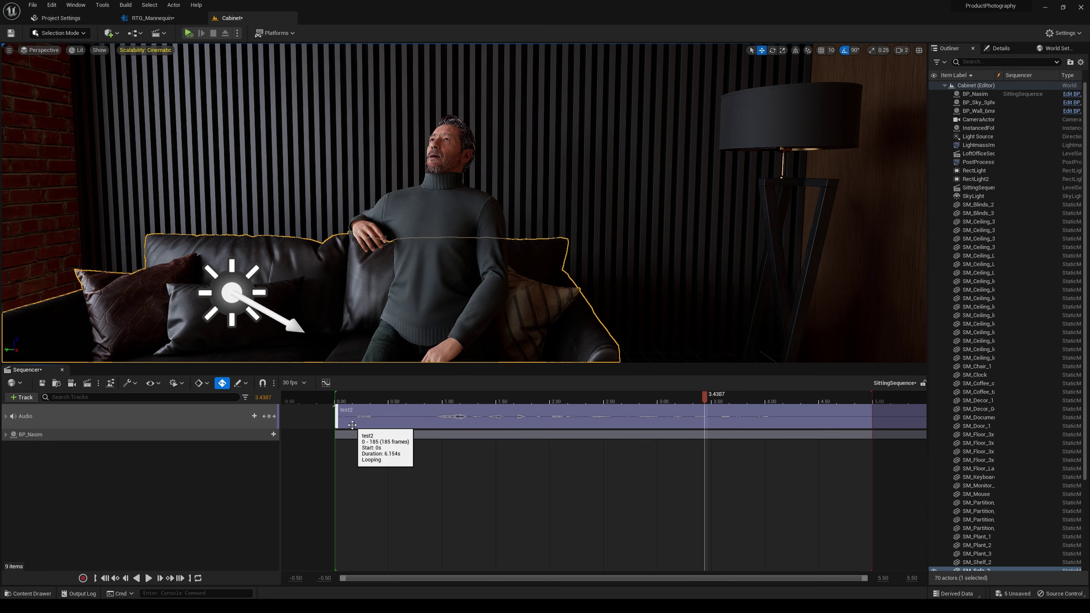
Delete the test2 section from the audio track
{"action": "left_click", "coordinate": [399, 416]}
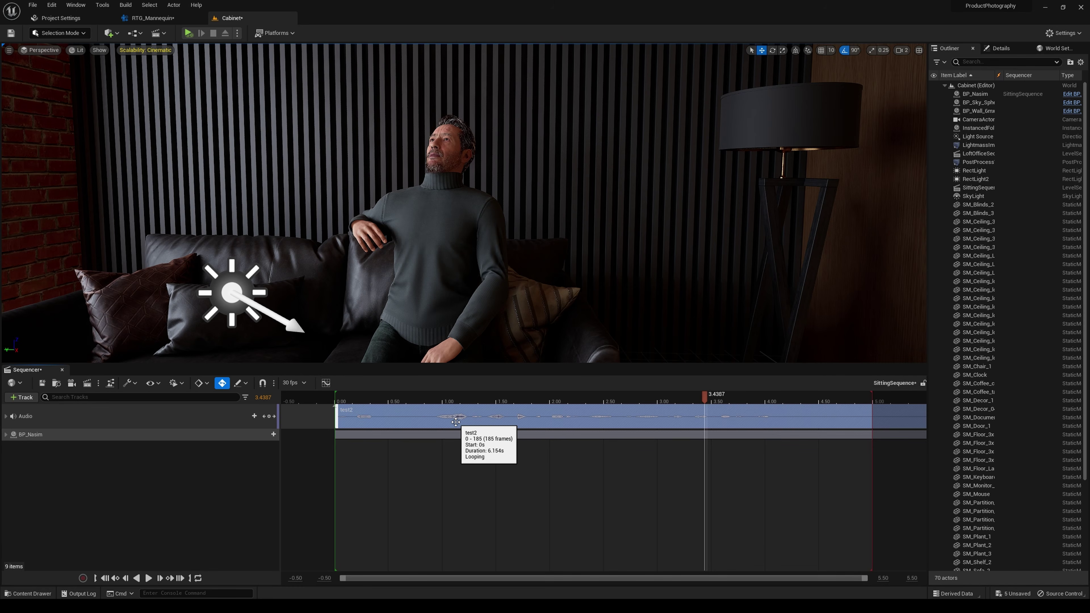
{"action": "key", "text": "Delete"}
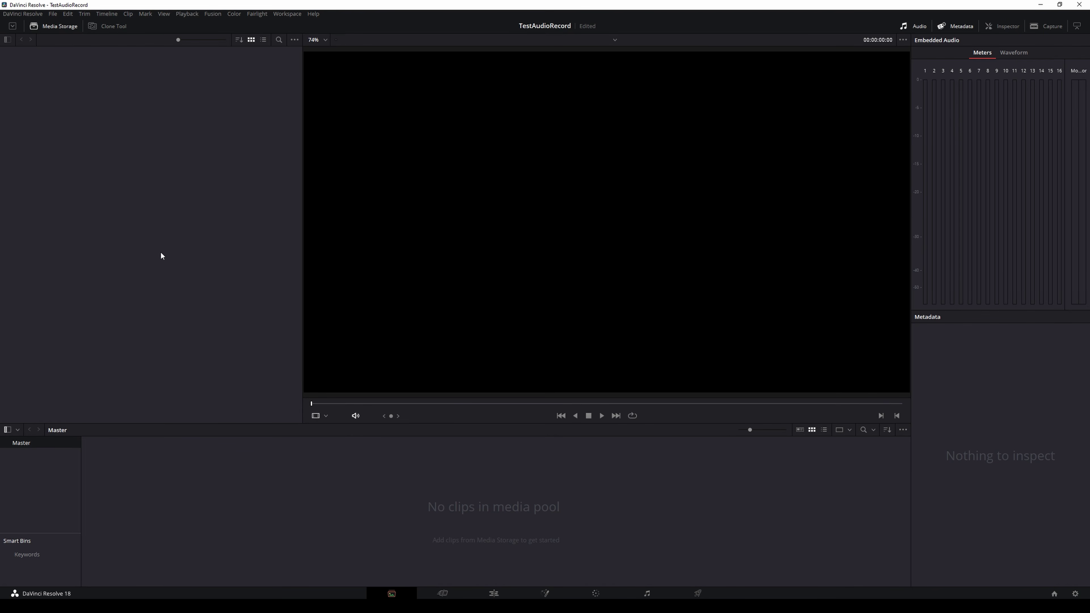
Switch to the TestAudioRecord project in DaVinci Resolve and open its Edit page
{"action": "left_click", "coordinate": [494, 593]}
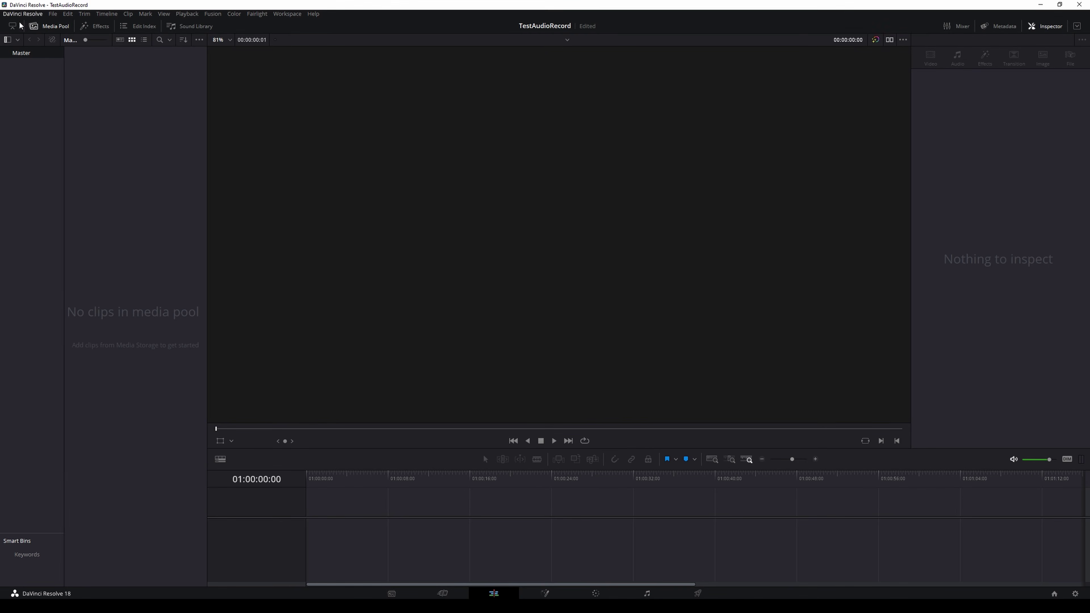
{"action": "right_click", "coordinate": [81, 77]}
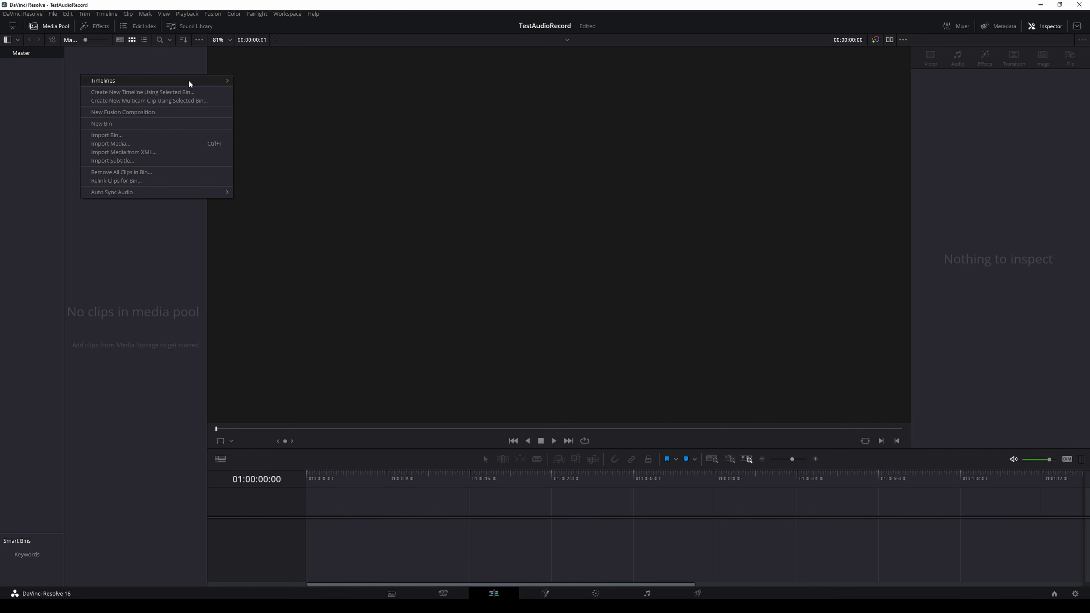
{"action": "mouse_move", "coordinate": [221, 82]}
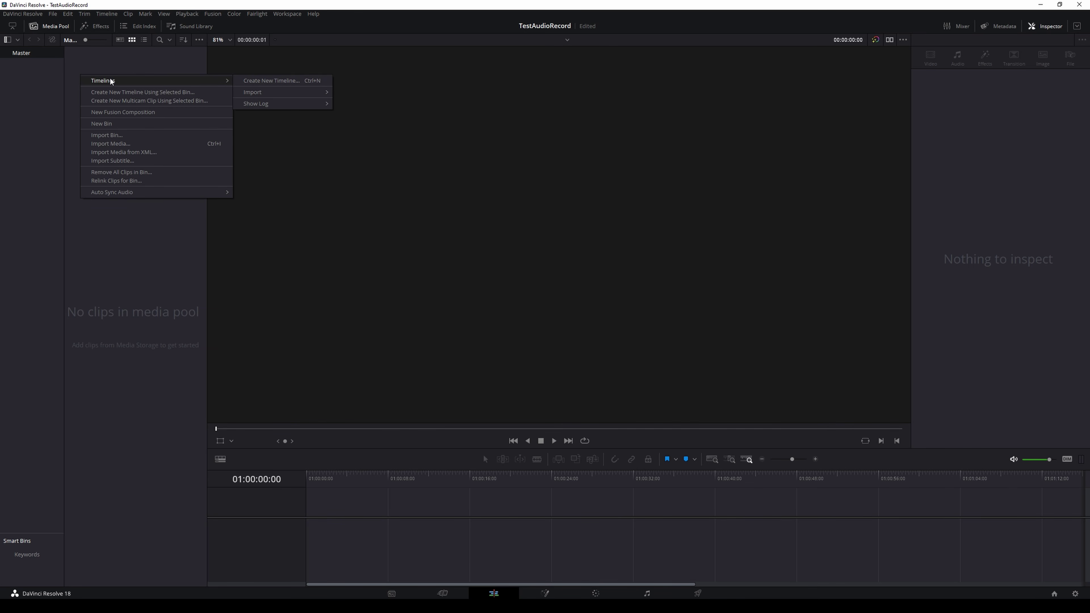
{"action": "left_click", "coordinate": [141, 66]}
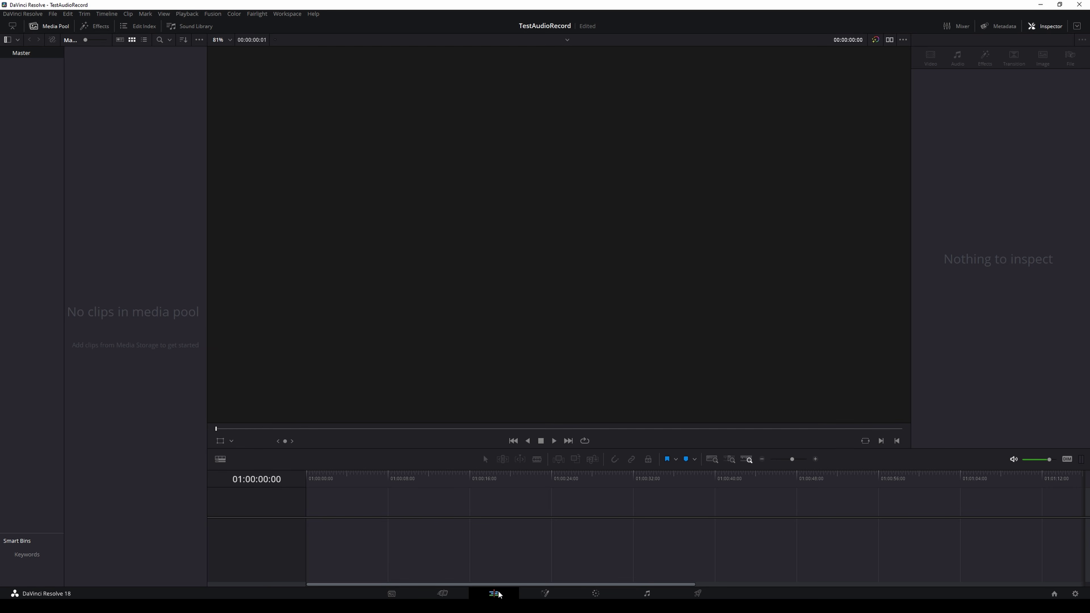
Create an empty timeline named Timeline 1 with one video track and one stereo audio track
{"action": "right_click", "coordinate": [115, 101]}
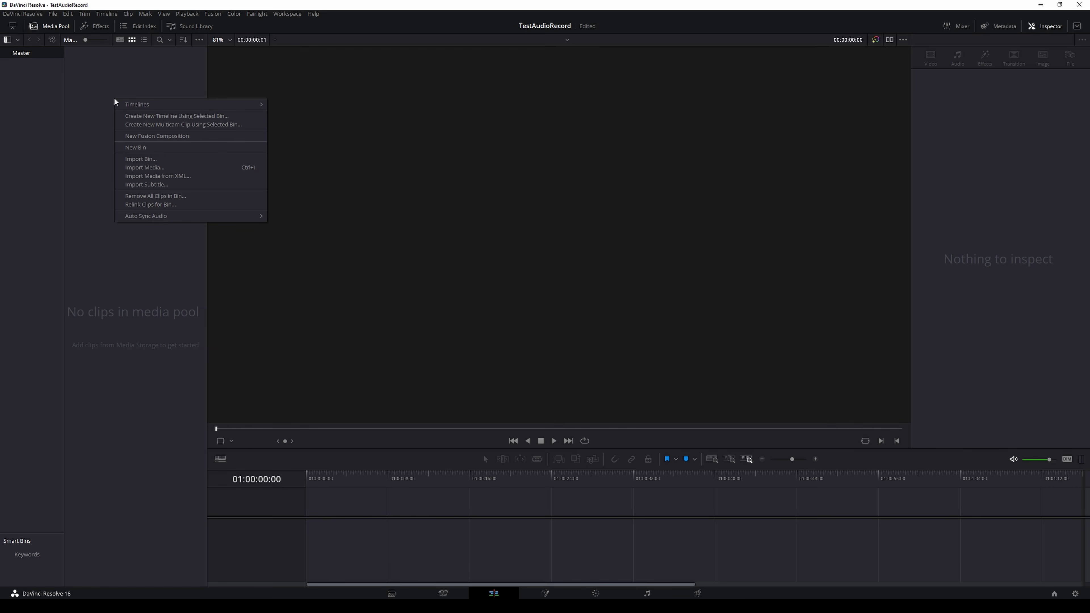
{"action": "mouse_move", "coordinate": [189, 105]}
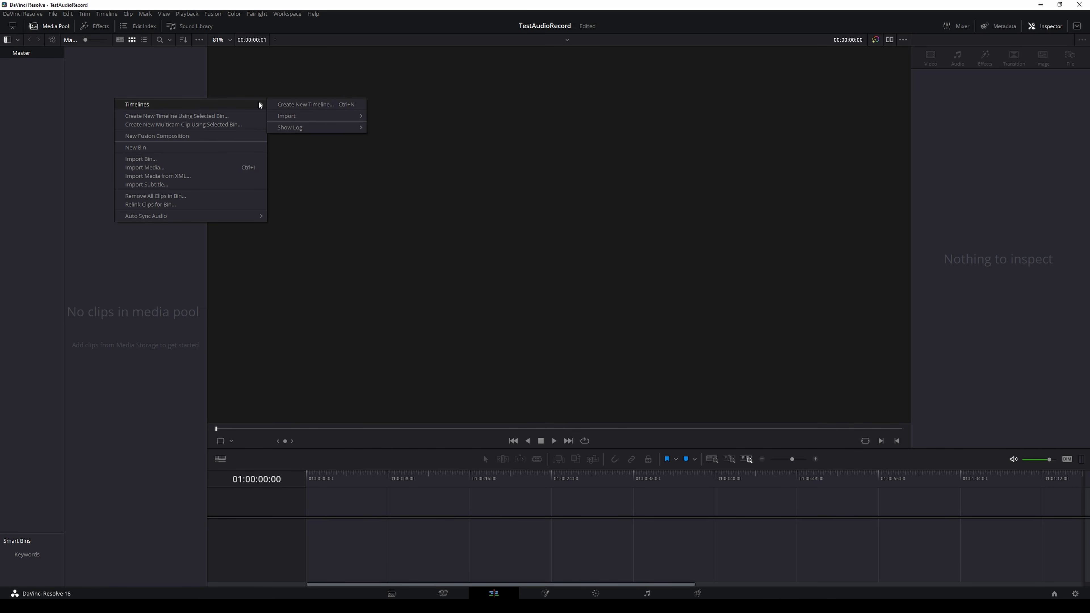
{"action": "left_click", "coordinate": [318, 108]}
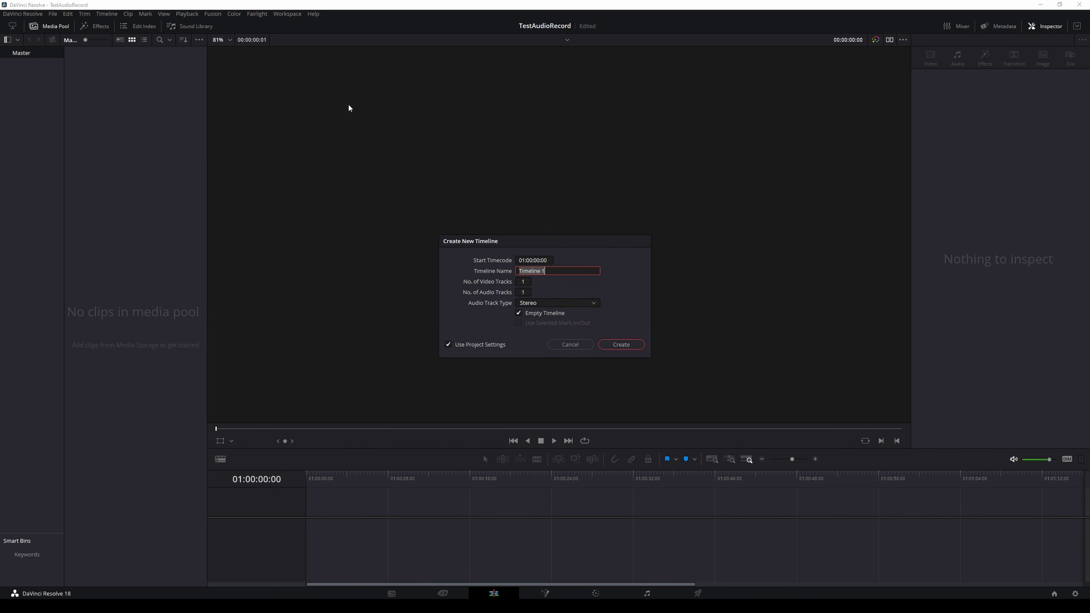
{"action": "left_click", "coordinate": [622, 345]}
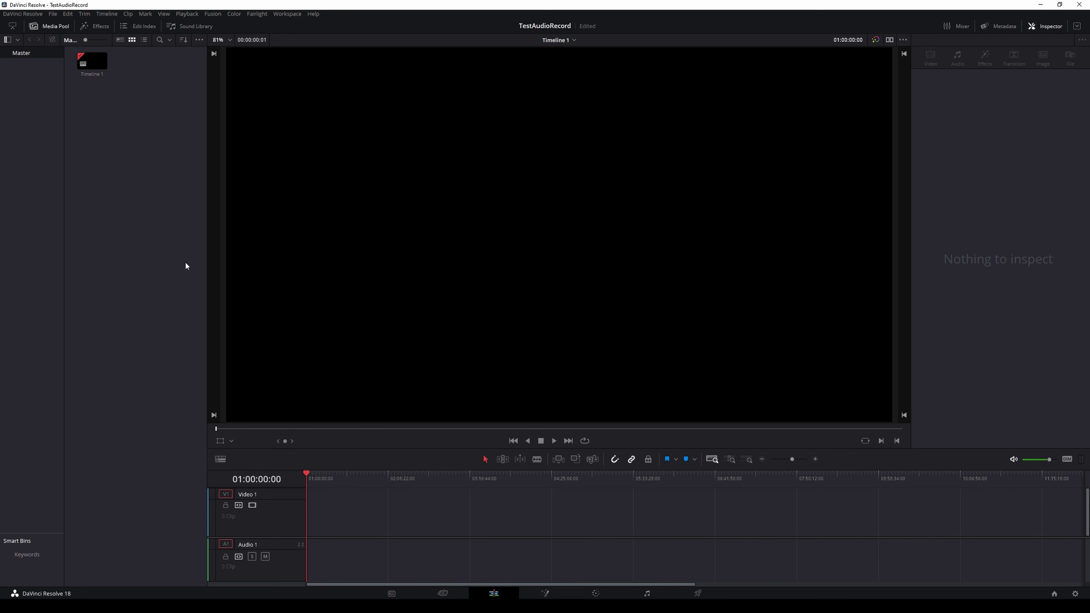
Check the available audio input devices in the Video and Audio I/O preferences, leaving the settings as they are
{"action": "left_click", "coordinate": [34, 14]}
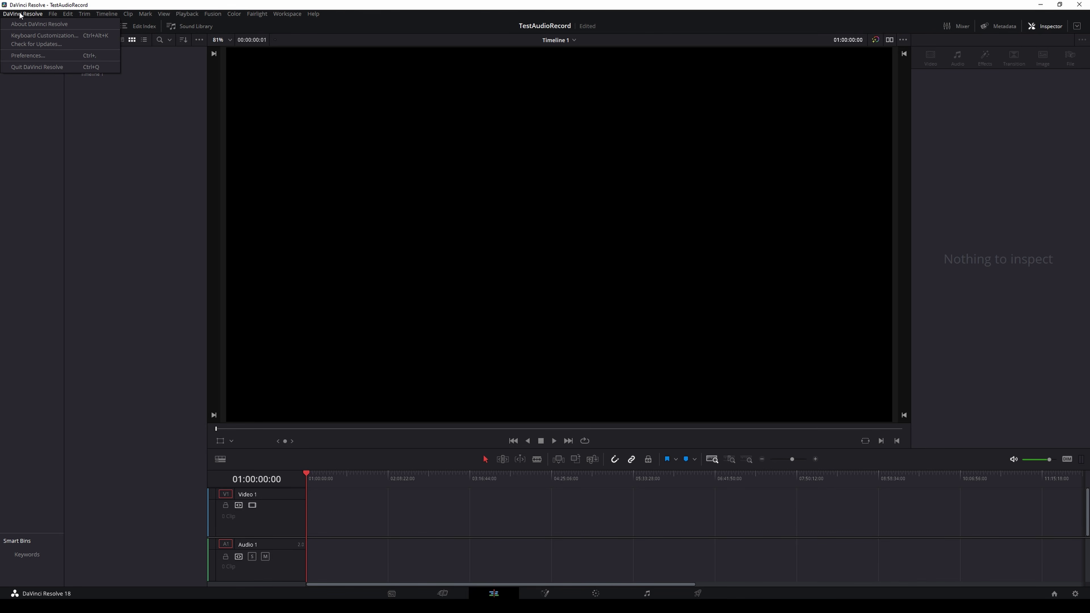
{"action": "left_click", "coordinate": [37, 57]}
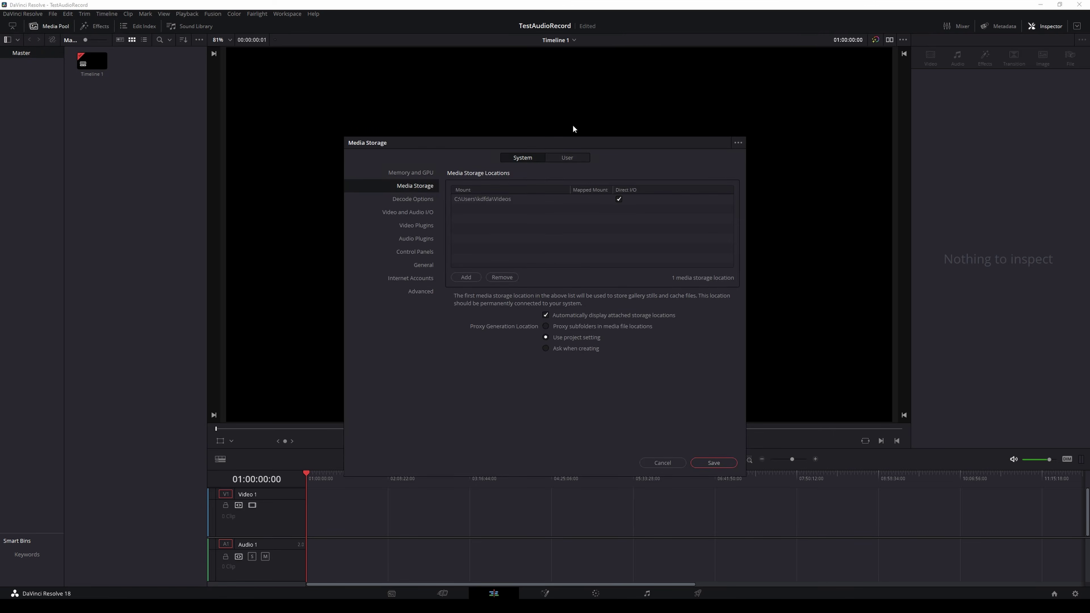
{"action": "left_click", "coordinate": [408, 213]}
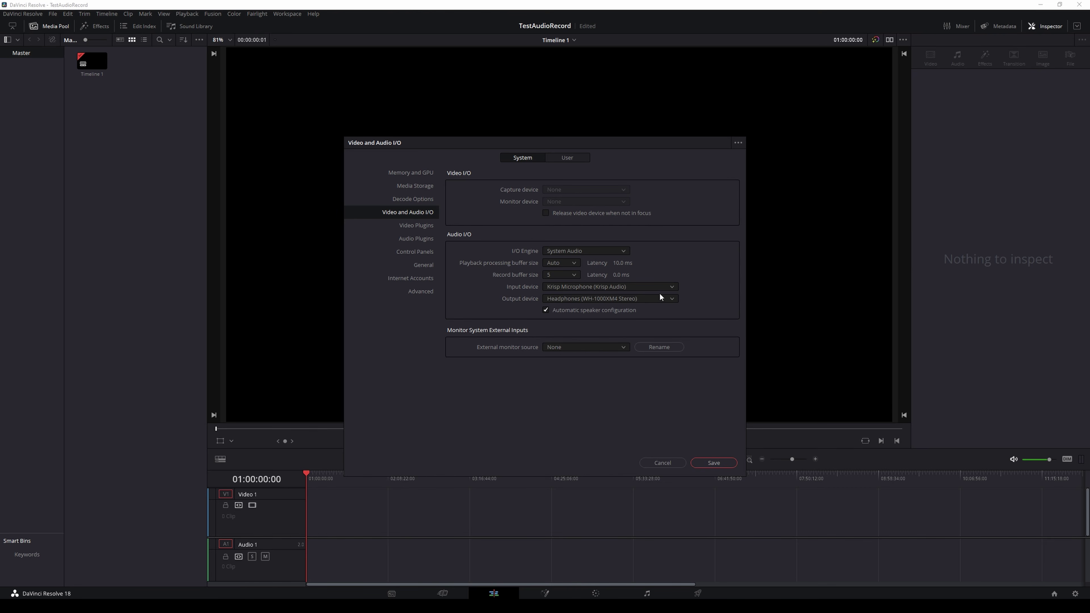
{"action": "left_click", "coordinate": [673, 288]}
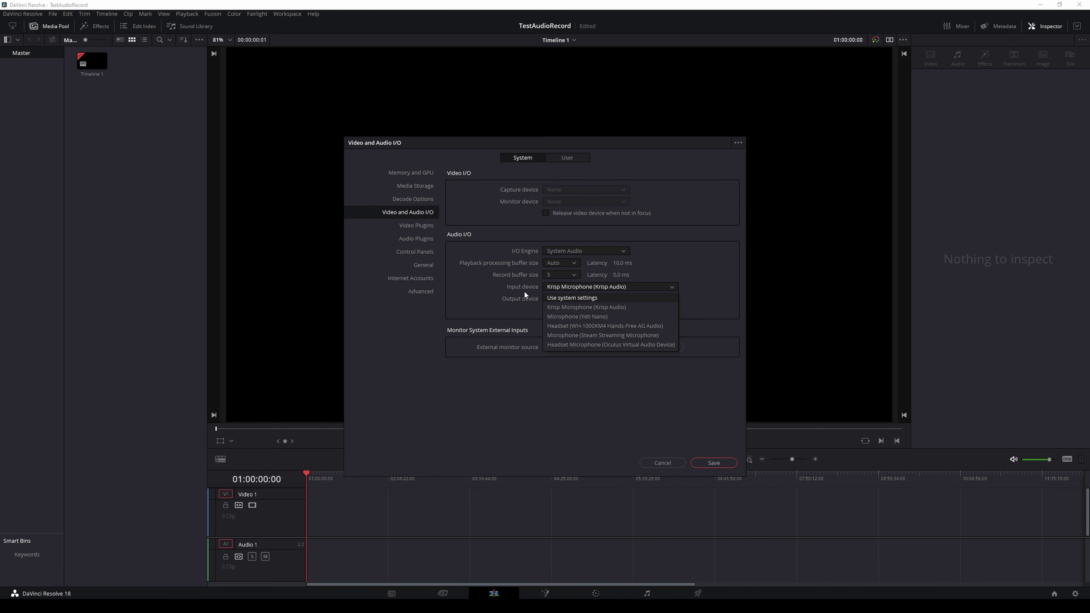
{"action": "left_click", "coordinate": [488, 291]}
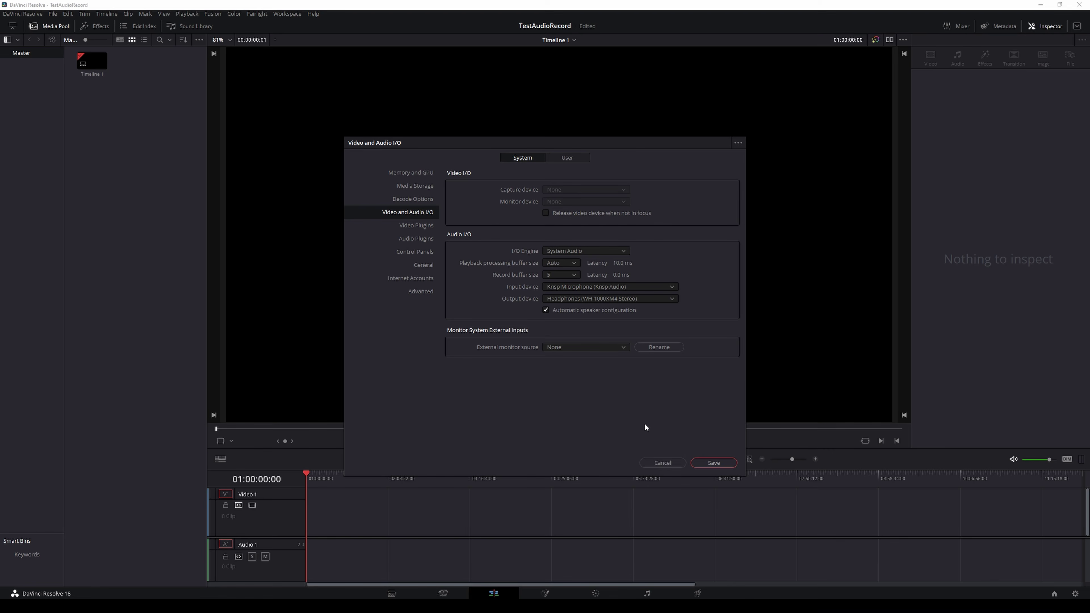
{"action": "left_click", "coordinate": [653, 464]}
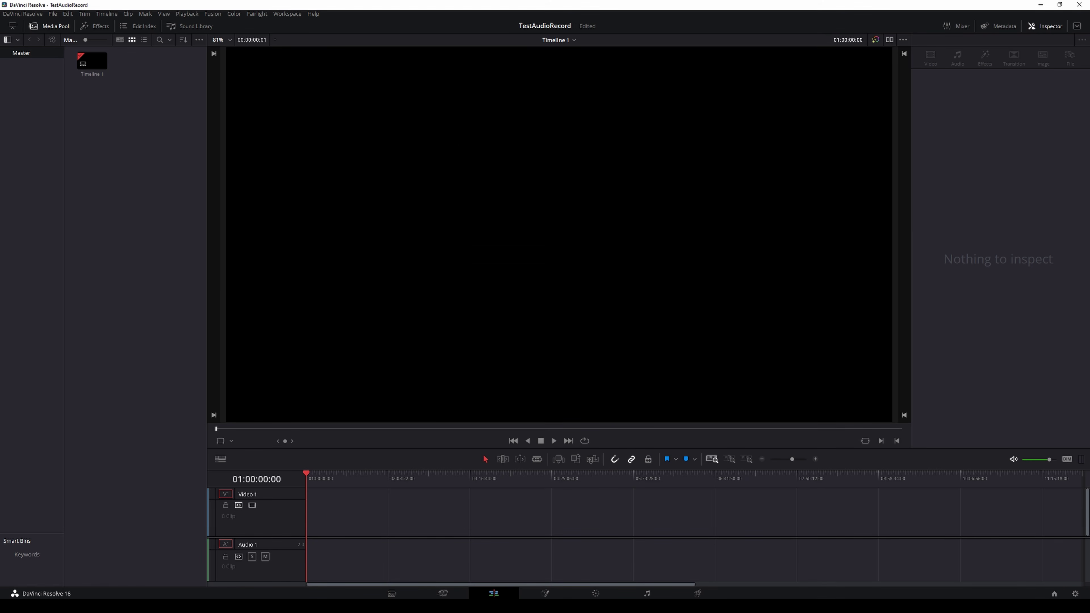
On the Fairlight page, patch the two Krisp microphone inputs to the Audio 1 track's left and right channels
{"action": "left_click", "coordinate": [647, 593]}
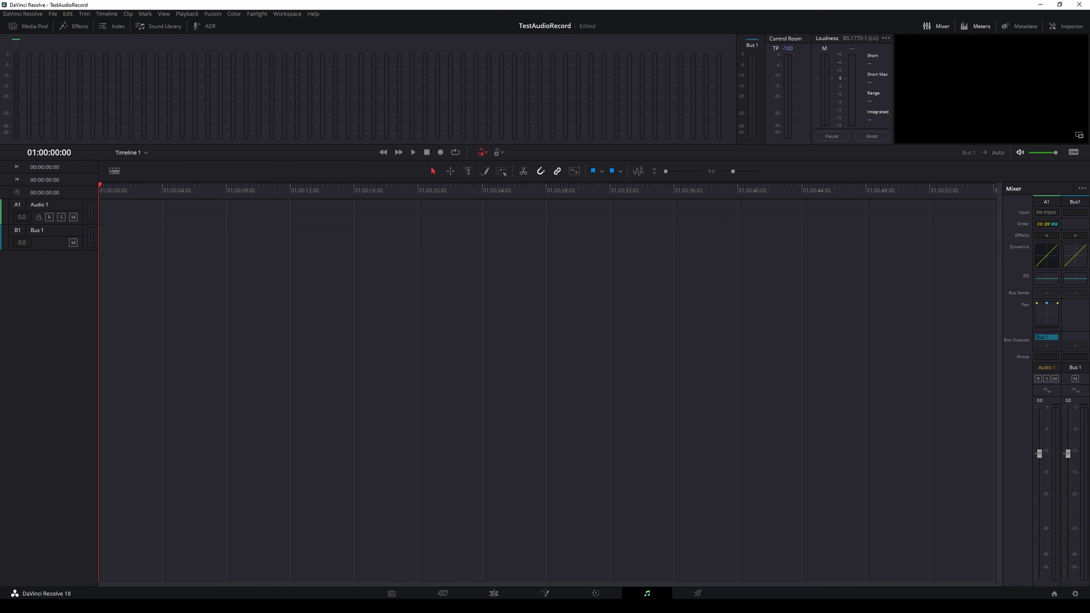
{"action": "left_click", "coordinate": [1049, 214]}
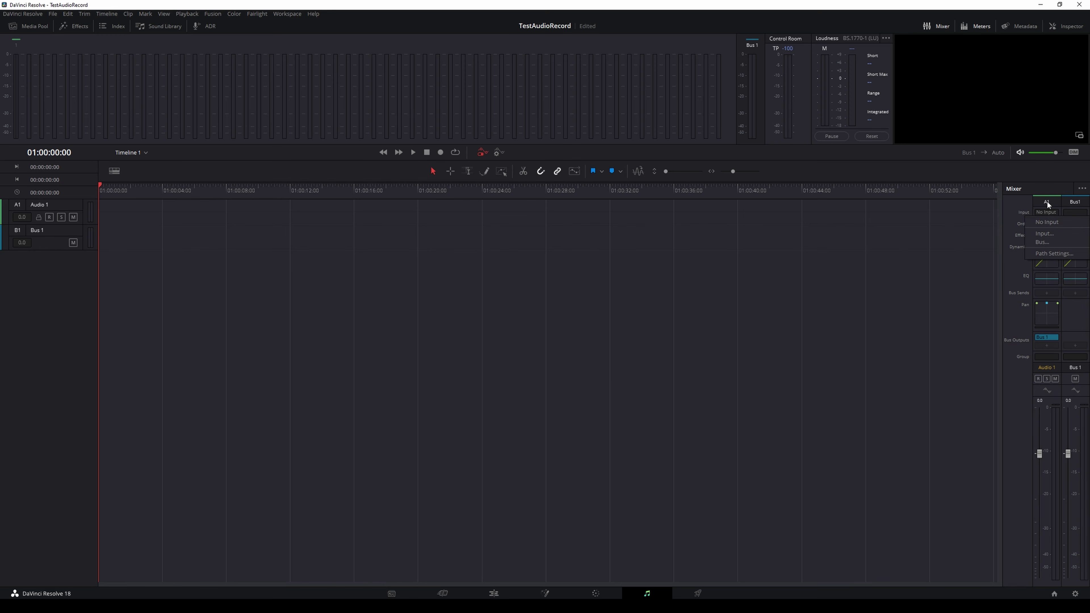
{"action": "left_click", "coordinate": [1049, 233]}
{"action": "left_click", "coordinate": [343, 174]}
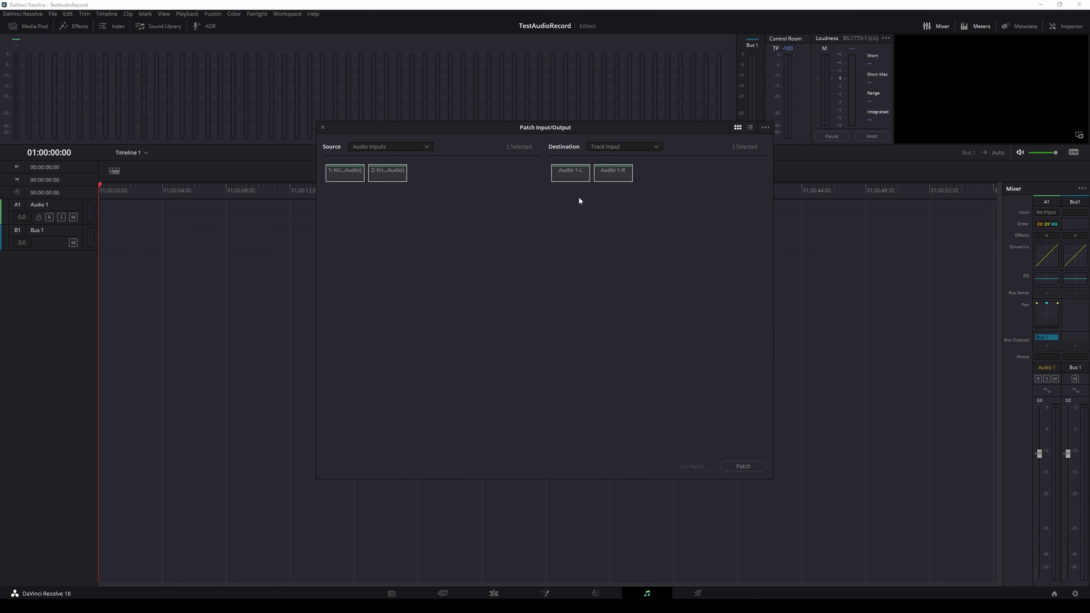
{"action": "left_click", "coordinate": [648, 148]}
{"action": "left_click", "coordinate": [648, 147]}
{"action": "left_click", "coordinate": [612, 174]}
{"action": "left_click", "coordinate": [739, 467]}
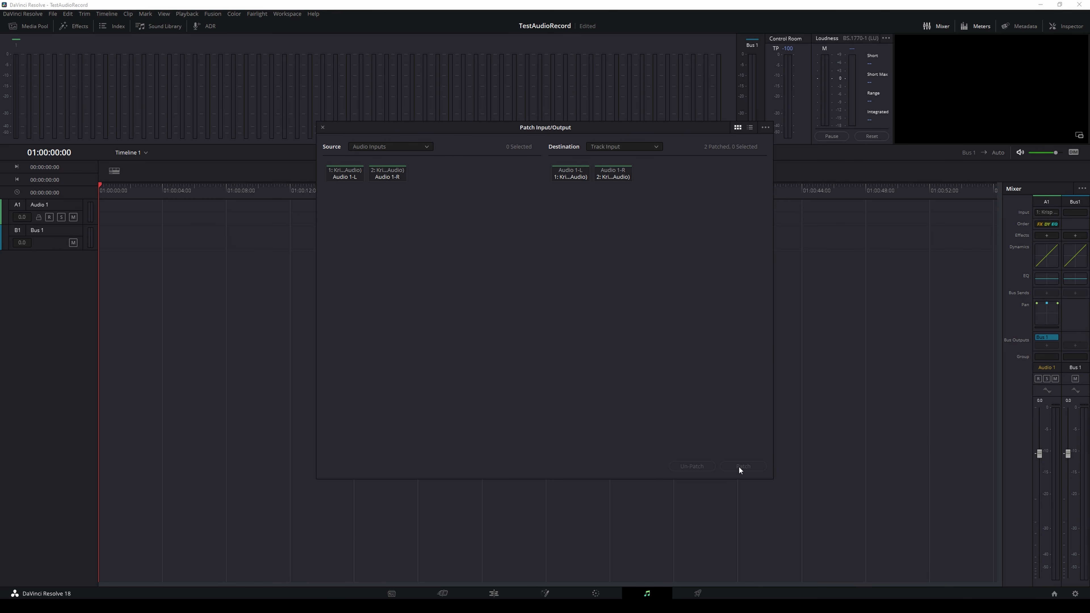
{"action": "left_click", "coordinate": [322, 127]}
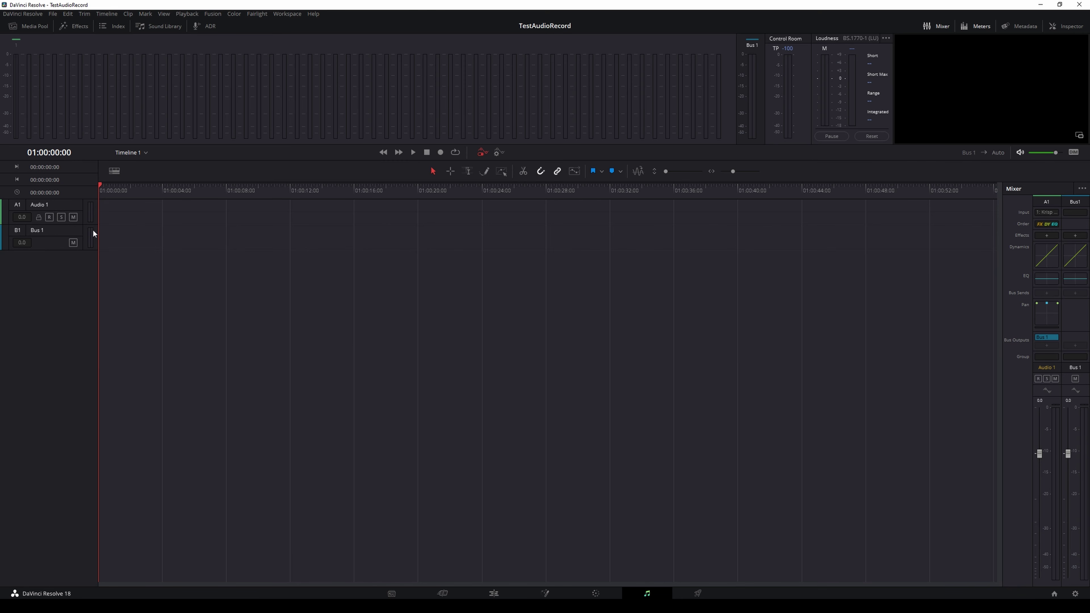
Arm the Audio 1 track, record a voice take from the timeline's start, and return the playhead to the beginning
{"action": "left_click", "coordinate": [49, 218]}
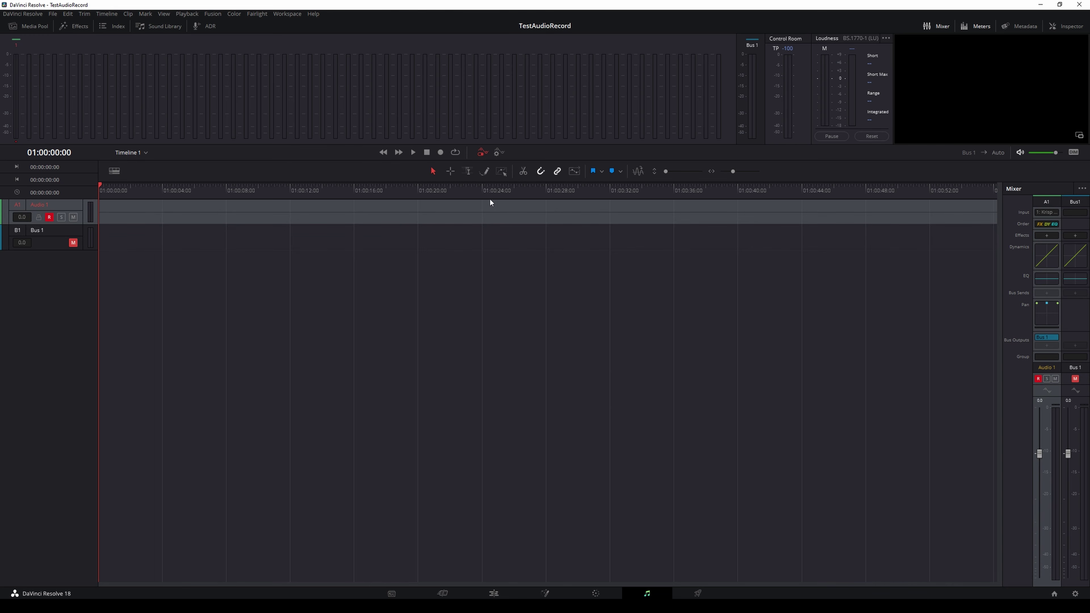
{"action": "left_click", "coordinate": [441, 151]}
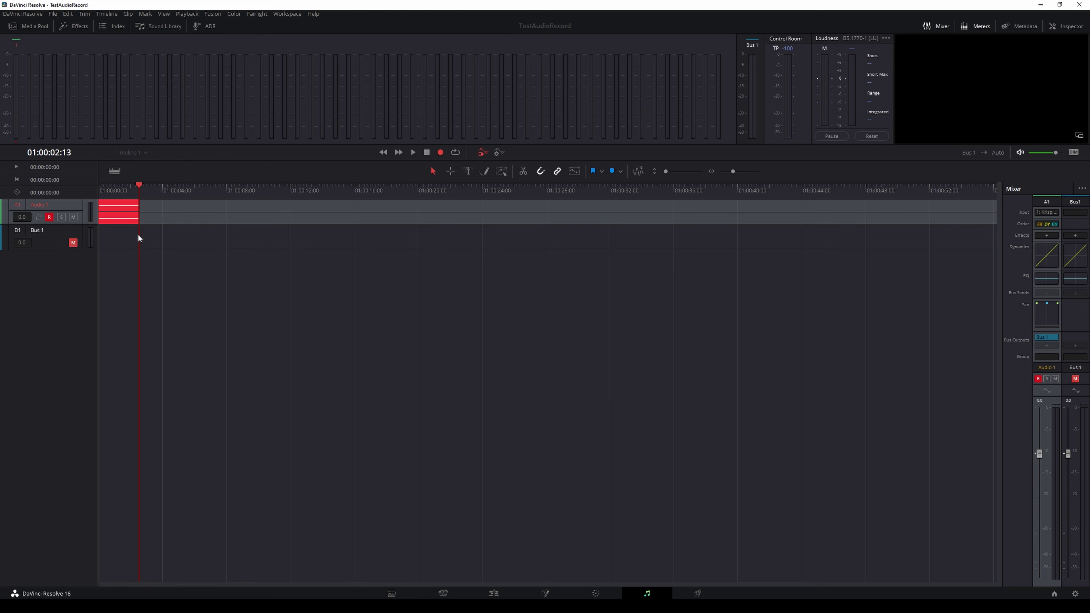
{"action": "key", "text": "space"}
{"action": "key", "text": "Home"}
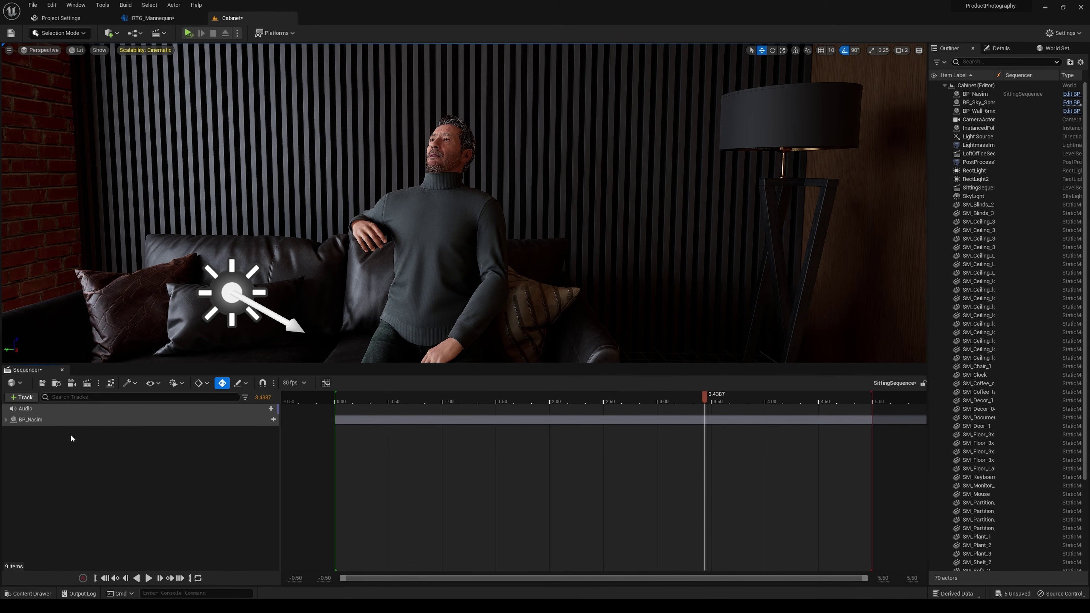
In Unreal Engine, close the SittingSequence Sequencer and open the Take Recorder beside the viewport
{"action": "left_click", "coordinate": [61, 370]}
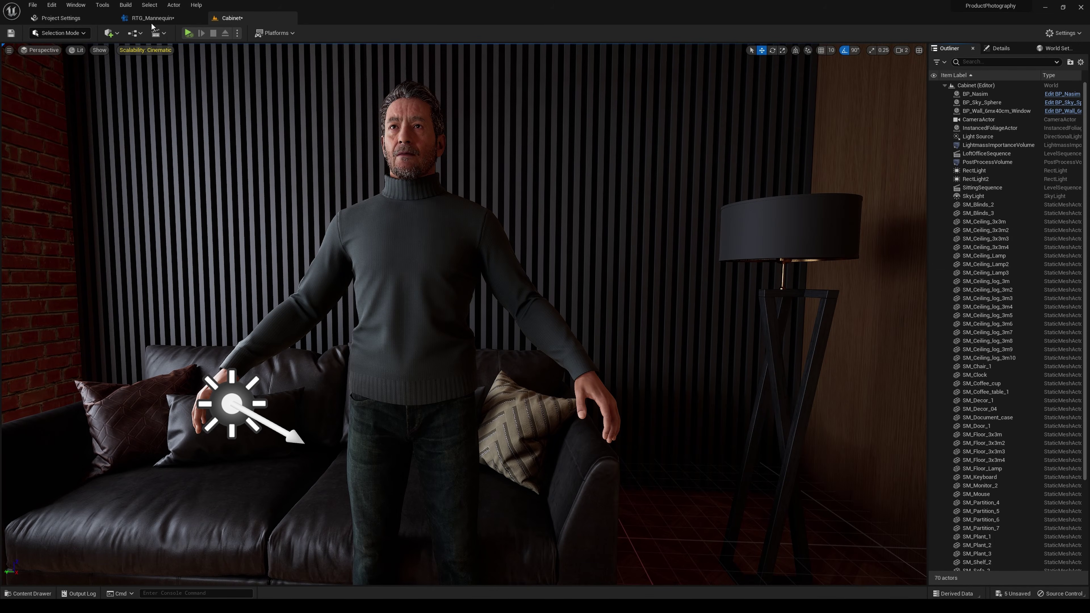
{"action": "left_click", "coordinate": [89, 5]}
{"action": "mouse_move", "coordinate": [153, 29]}
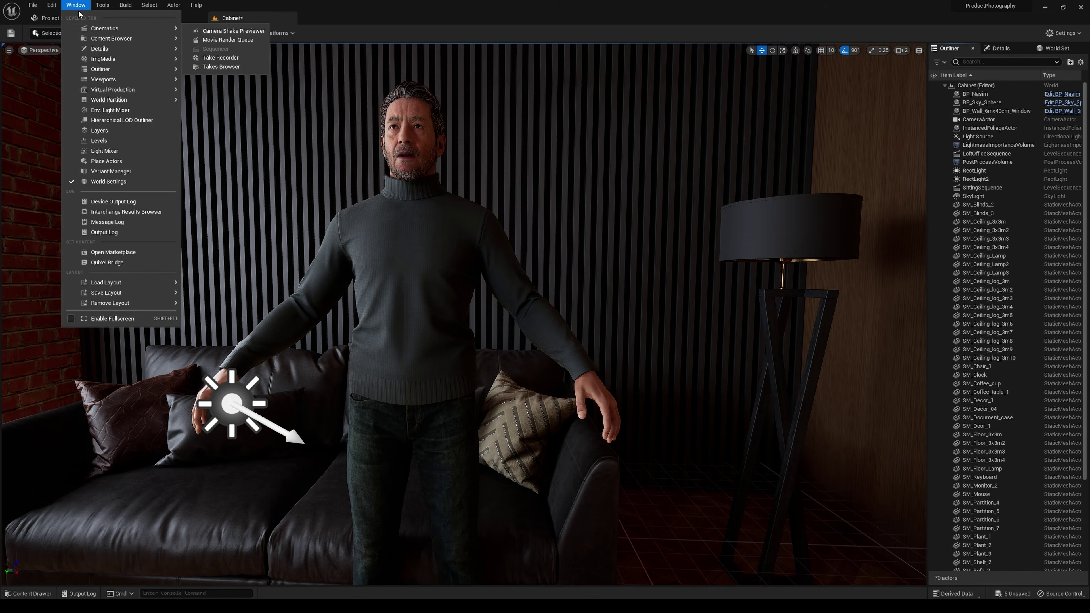
{"action": "left_click", "coordinate": [221, 58]}
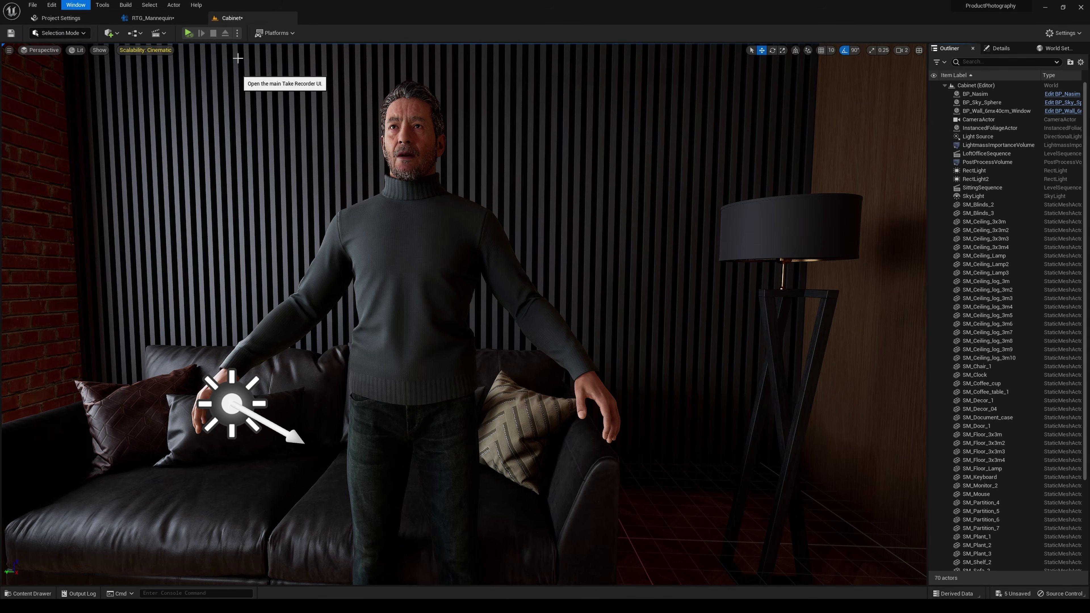
{"action": "left_click_drag", "start_coordinate": [467, 171], "coordinate": [711, 123]}
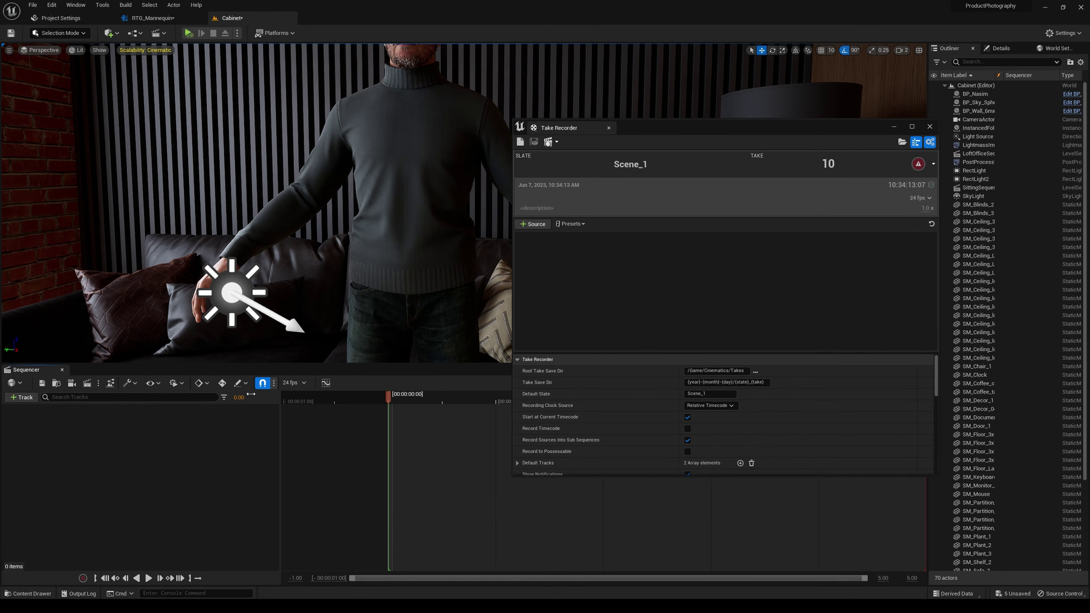
Add the BP_Nasim actor to the pending take's sequence and return the editor to Selection Mode
{"action": "left_click", "coordinate": [24, 398]}
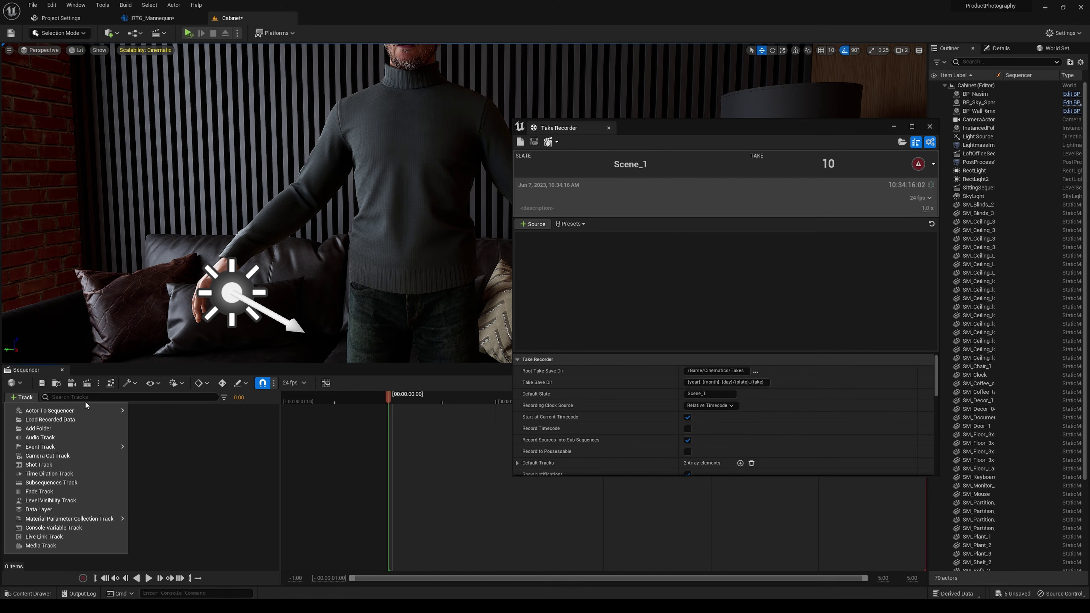
{"action": "mouse_move", "coordinate": [56, 412]}
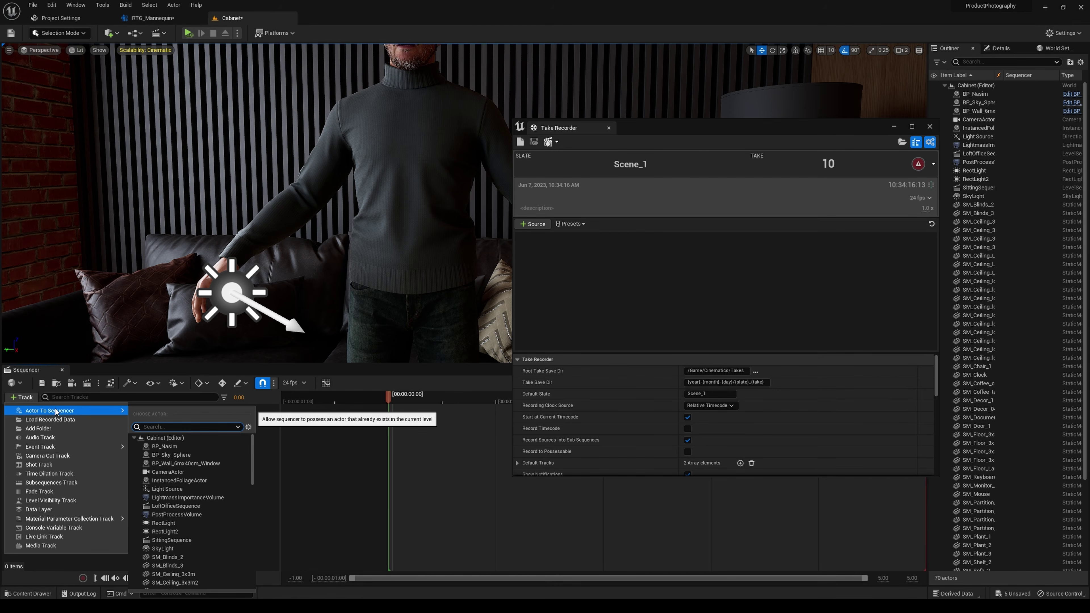
{"action": "left_click", "coordinate": [175, 447]}
{"action": "left_click", "coordinate": [175, 447]}
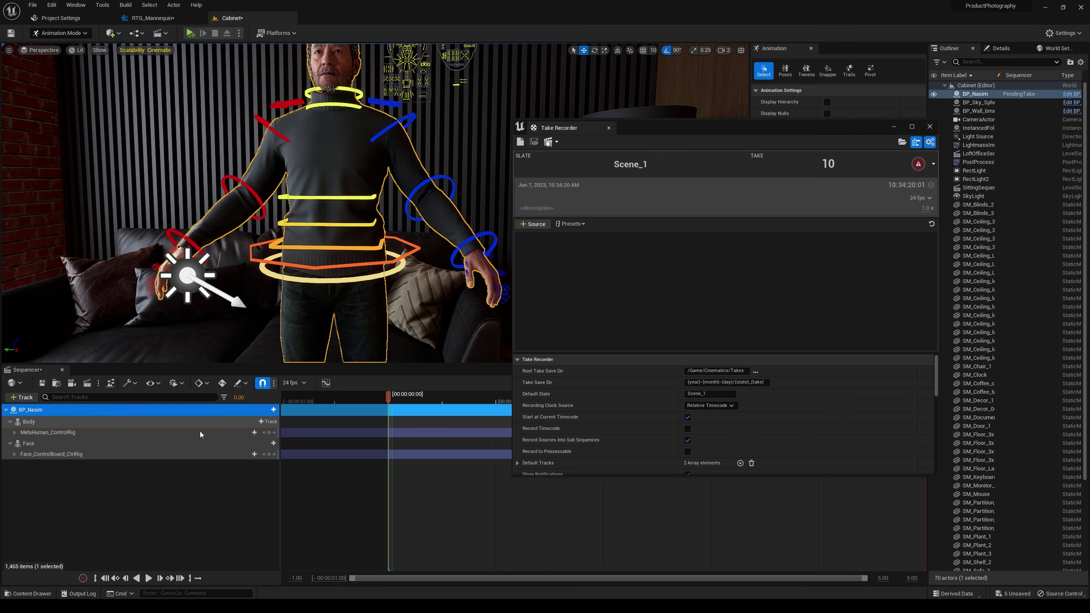
{"action": "left_click", "coordinate": [63, 34]}
{"action": "left_click", "coordinate": [58, 44]}
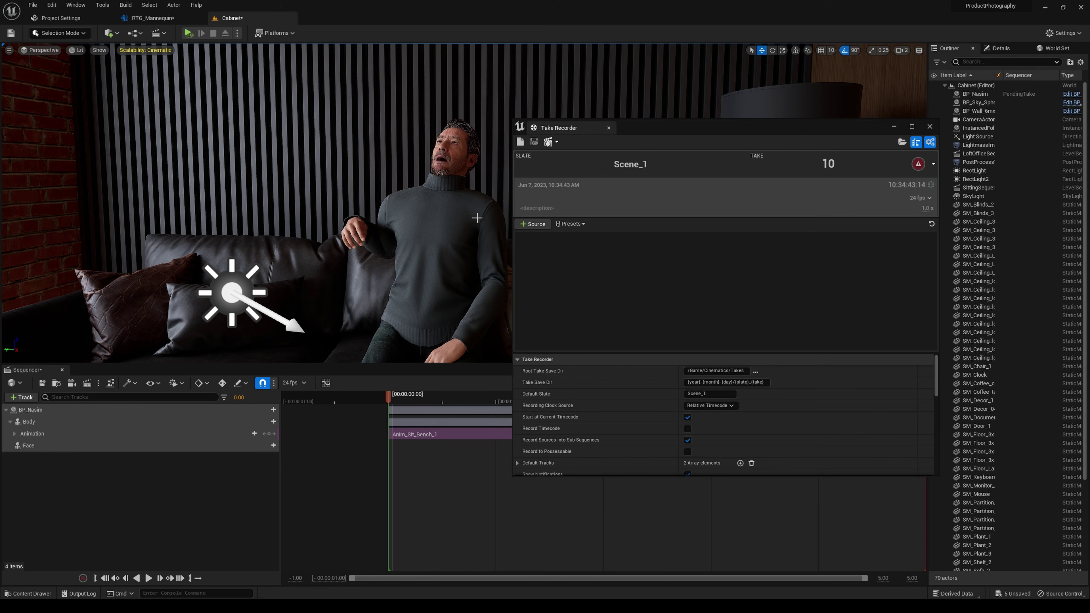
Add the BP_Nasim actor and Microphone Audio as recording sources in the Take Recorder
{"action": "left_click_drag", "start_coordinate": [674, 124], "coordinate": [708, 133]}
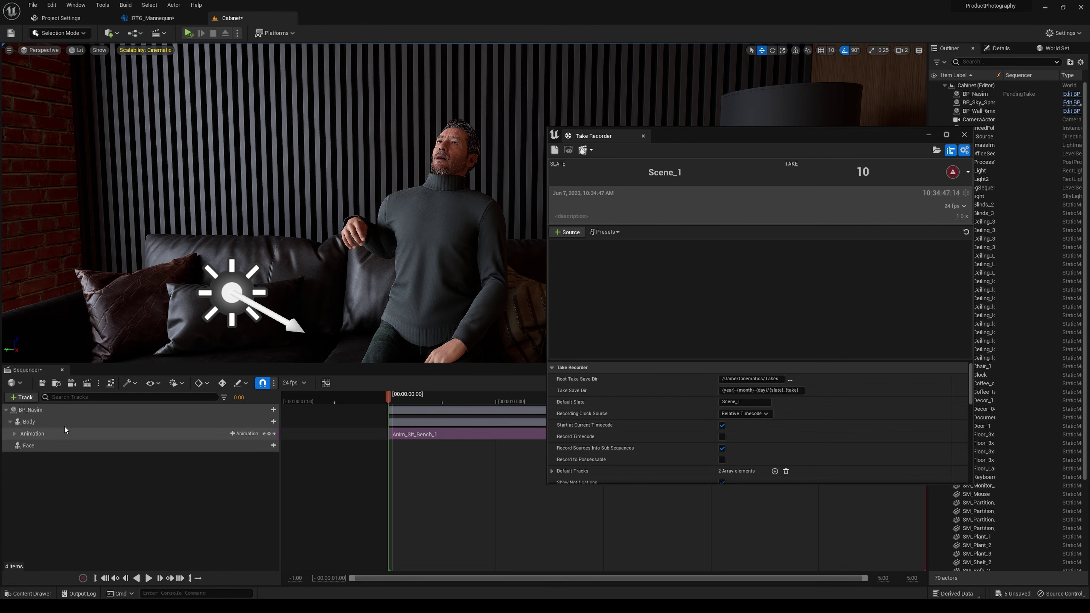
{"action": "left_click", "coordinate": [567, 232]}
{"action": "mouse_move", "coordinate": [567, 245]}
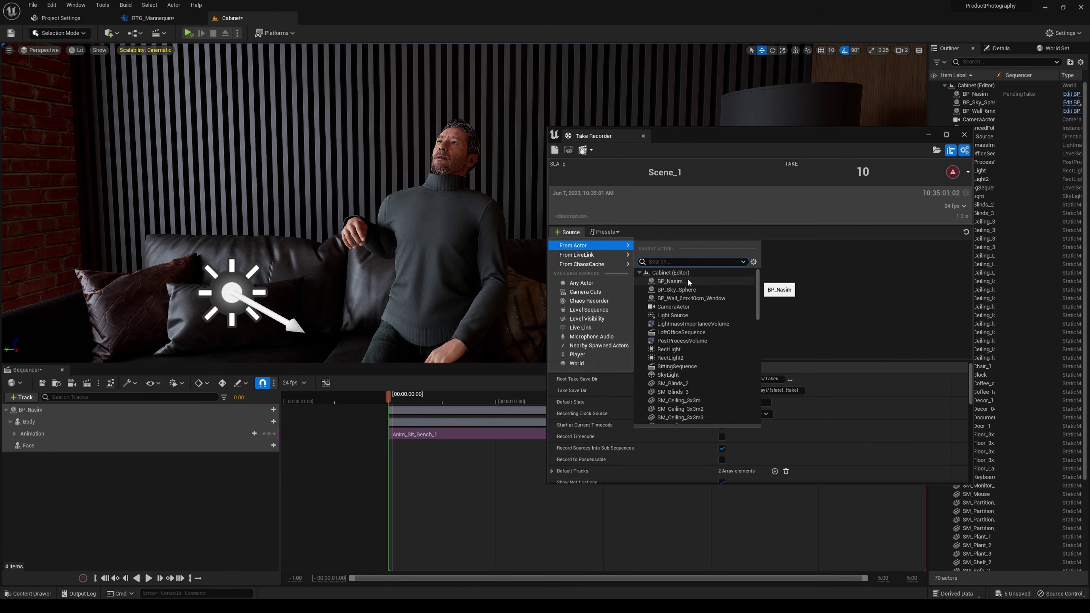
{"action": "left_click", "coordinate": [679, 283]}
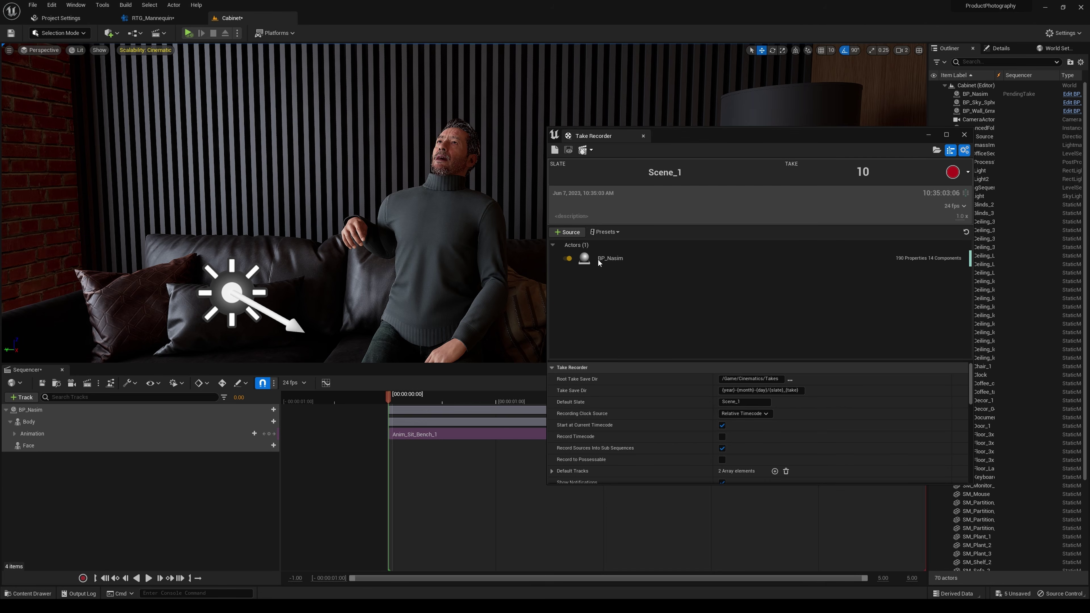
{"action": "left_click", "coordinate": [568, 232]}
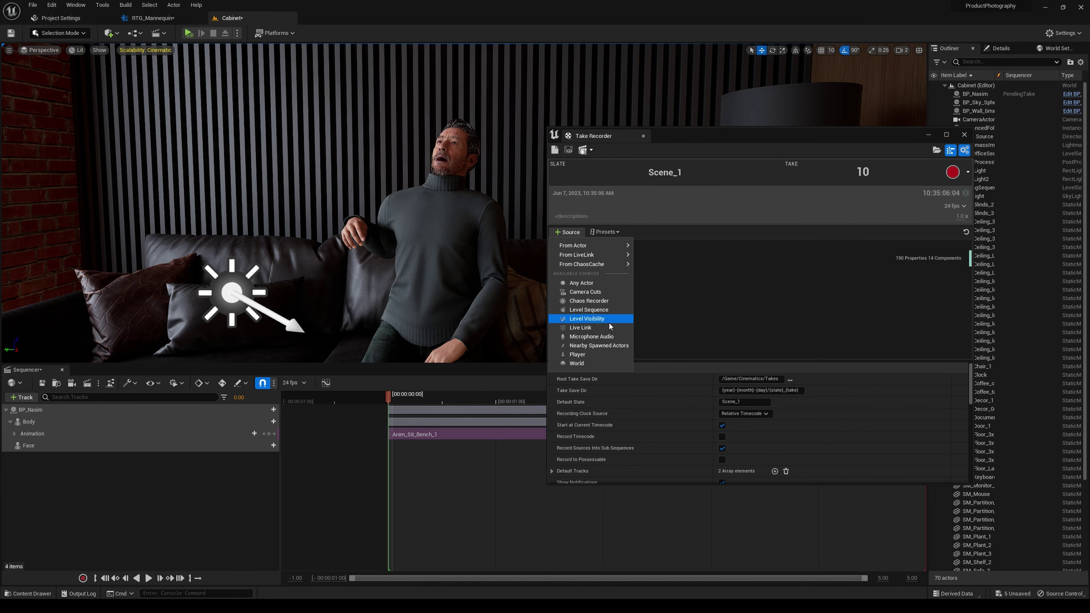
{"action": "left_click", "coordinate": [606, 338]}
Set the Microphone Audio source's Audio Gain to 1.0 and check the remaining Take Recorder settings
{"action": "left_click", "coordinate": [627, 278]}
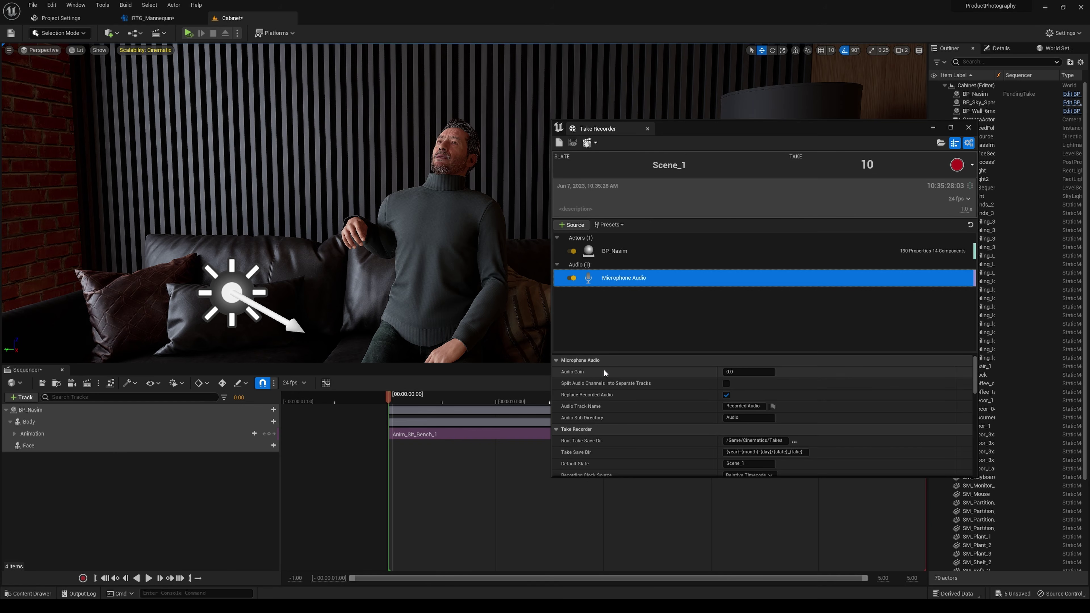
{"action": "left_click", "coordinate": [746, 371]}
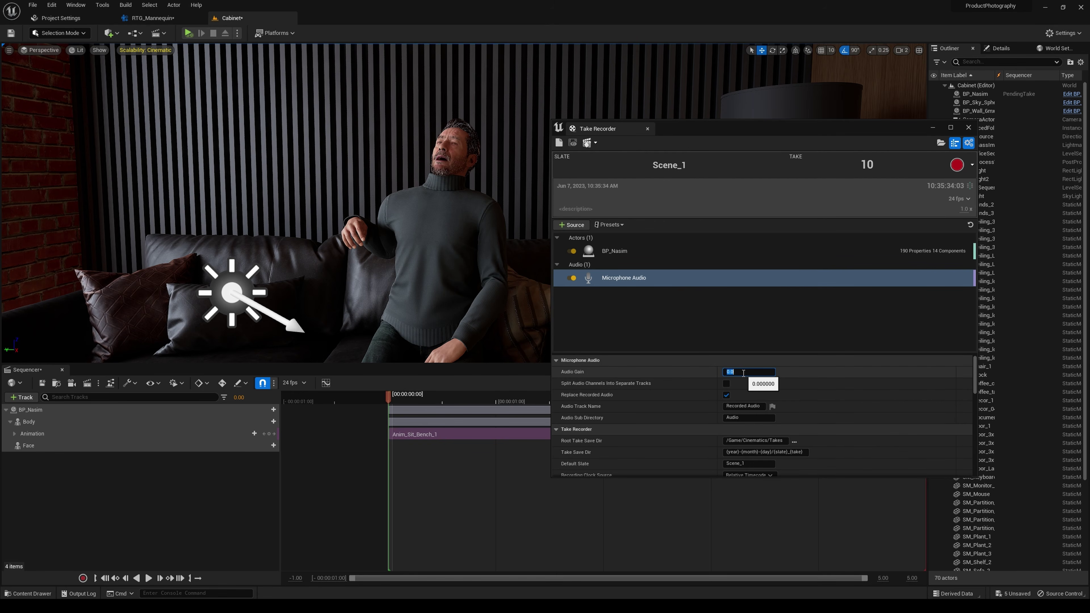
{"action": "type", "text": "1"}
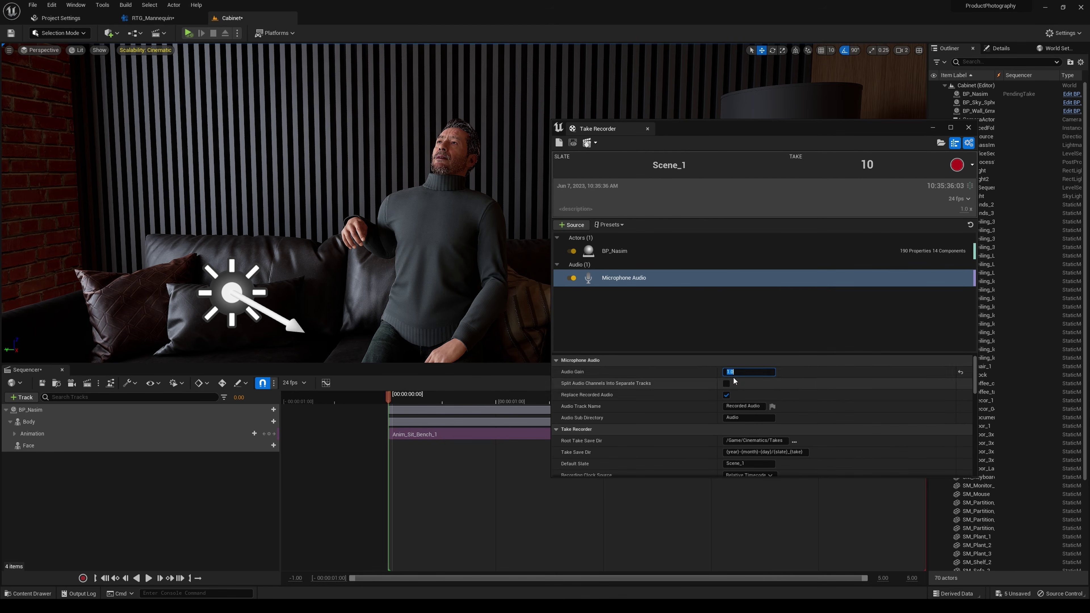
{"action": "scroll", "coordinate": [863, 370], "scroll_direction": "down", "scroll_amount": 5}
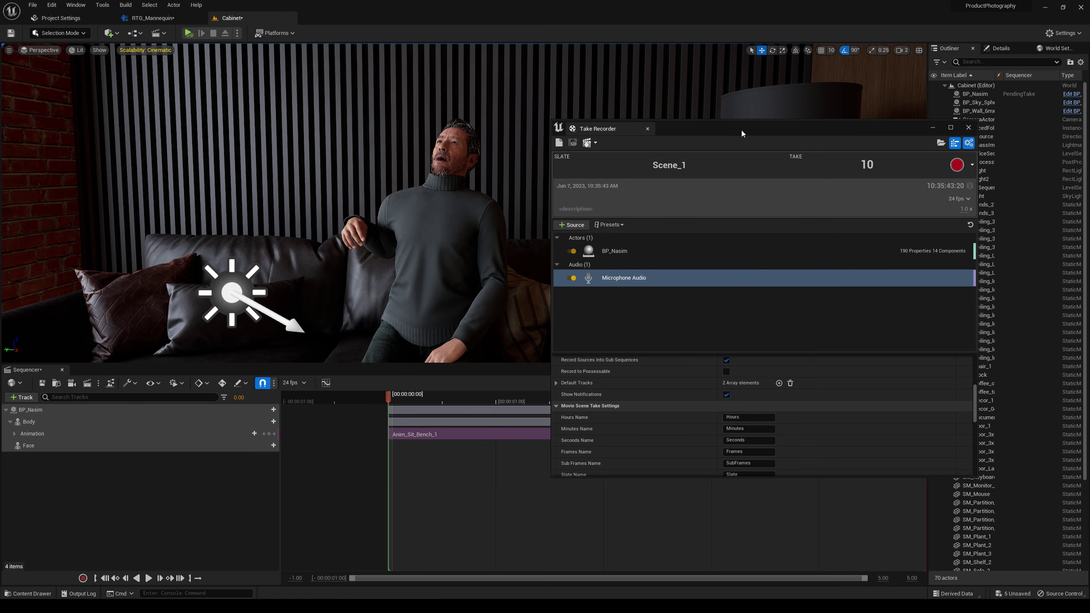
Move the Take Recorder aside, record take 10 of Scene_1, and dismiss the Krisp notification
{"action": "left_click_drag", "start_coordinate": [716, 128], "coordinate": [555, 129]}
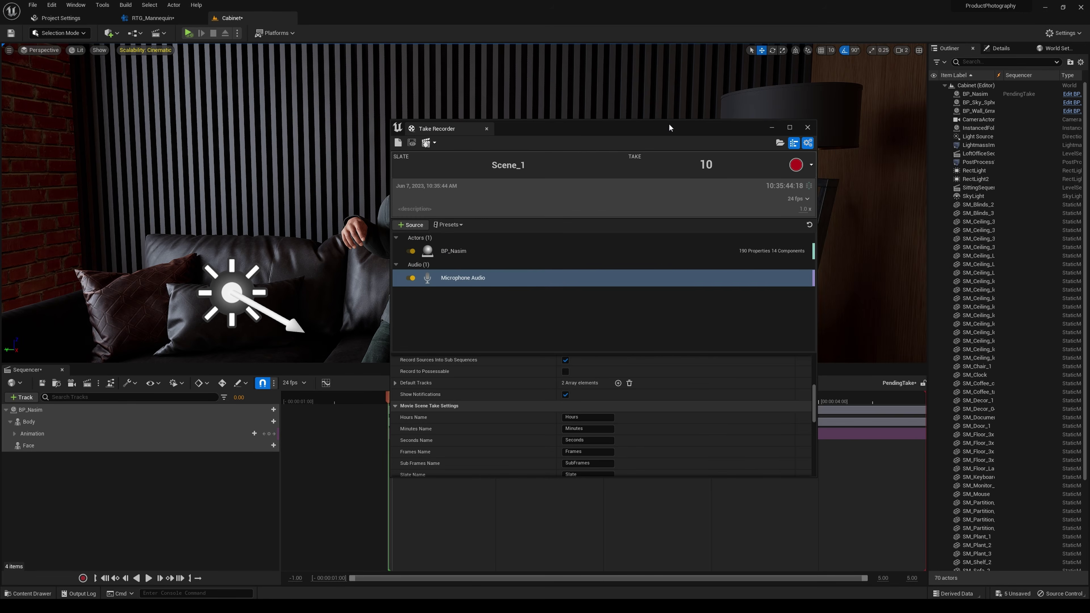
{"action": "left_click", "coordinate": [795, 166]}
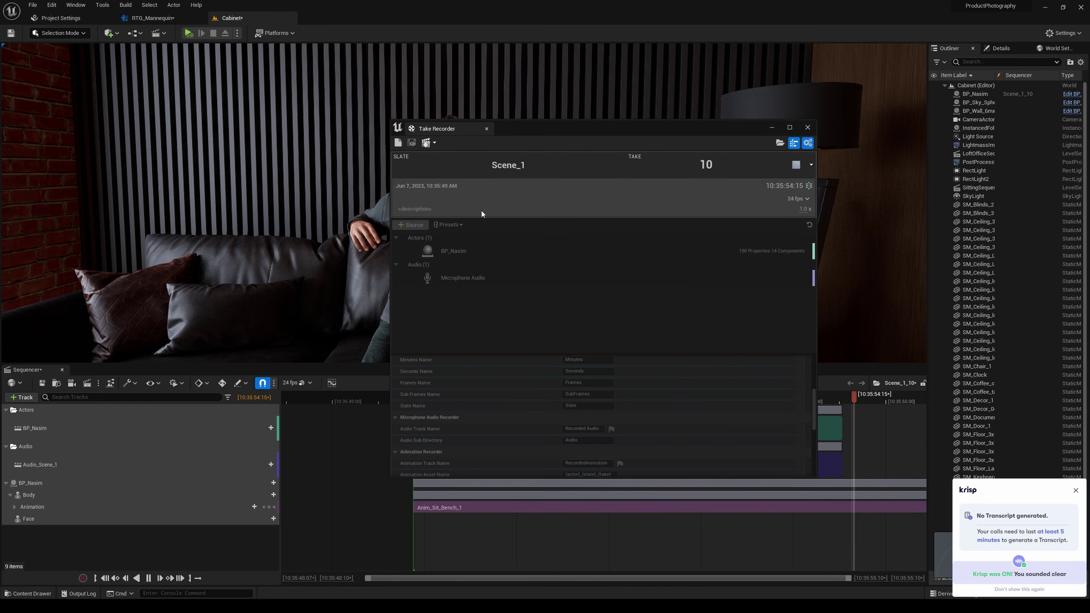
{"action": "left_click", "coordinate": [1076, 490]}
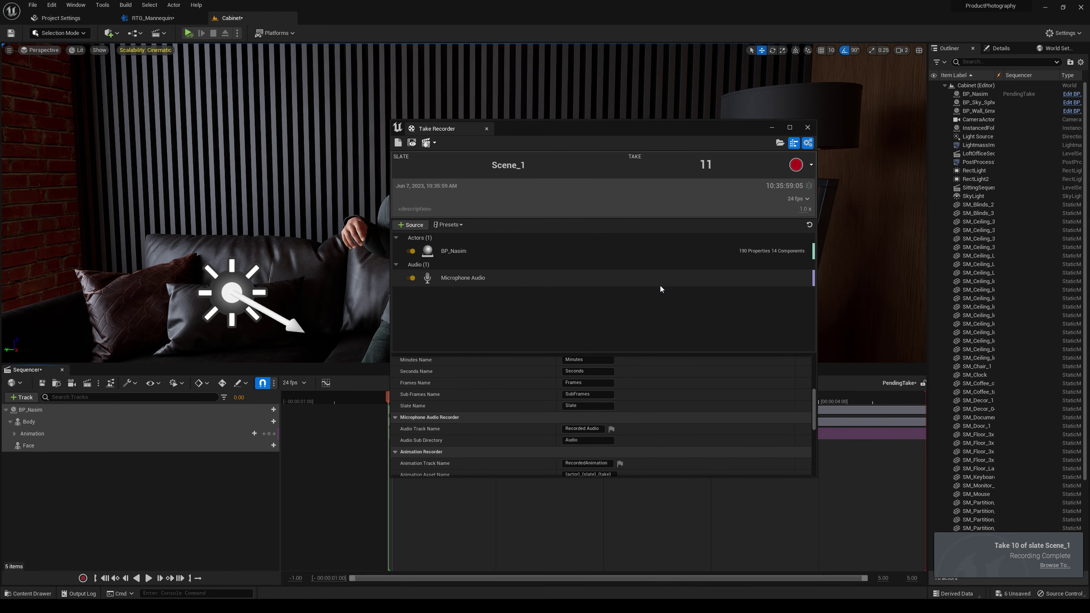
Browse to the completed take's Scene_1_10_Subscenes folder and examine the recorded sound wave in its Audio folder
{"action": "left_click", "coordinate": [1054, 565]}
{"action": "double_click", "coordinate": [437, 258]}
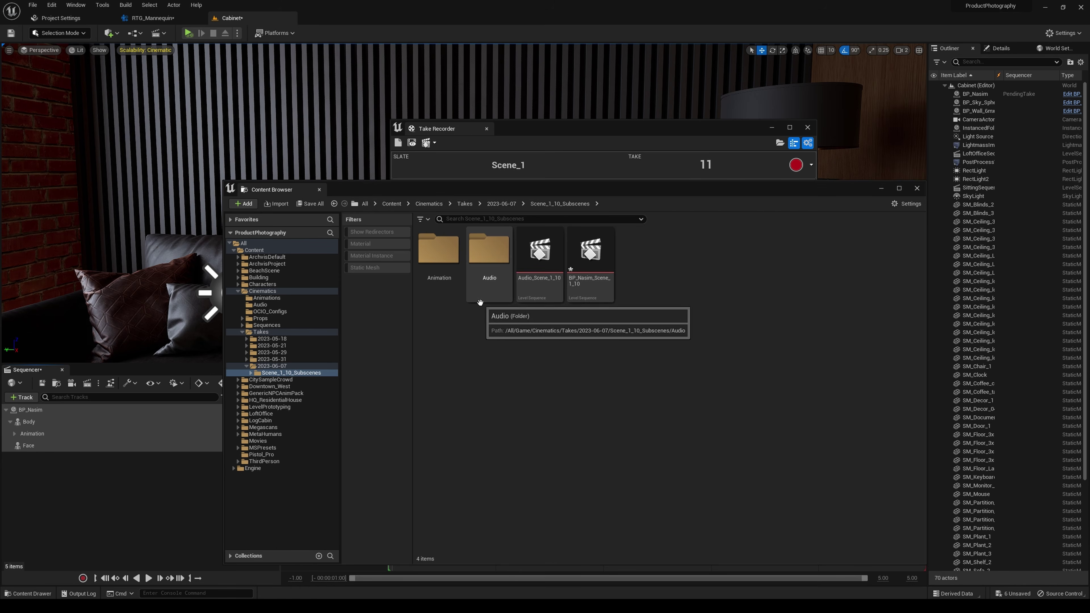
{"action": "double_click", "coordinate": [489, 253]}
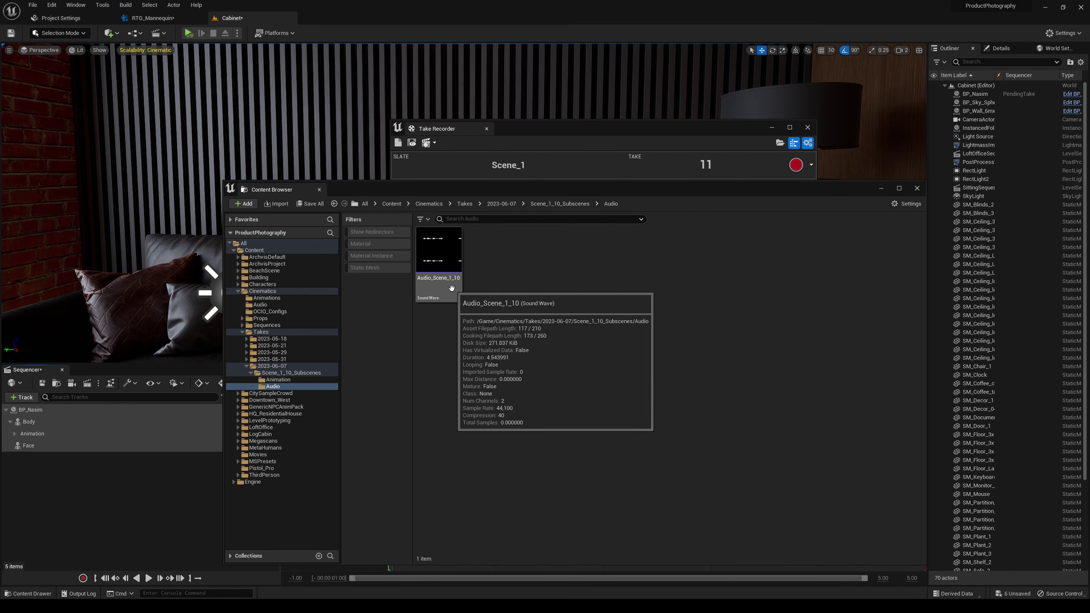
{"action": "left_click", "coordinate": [438, 251]}
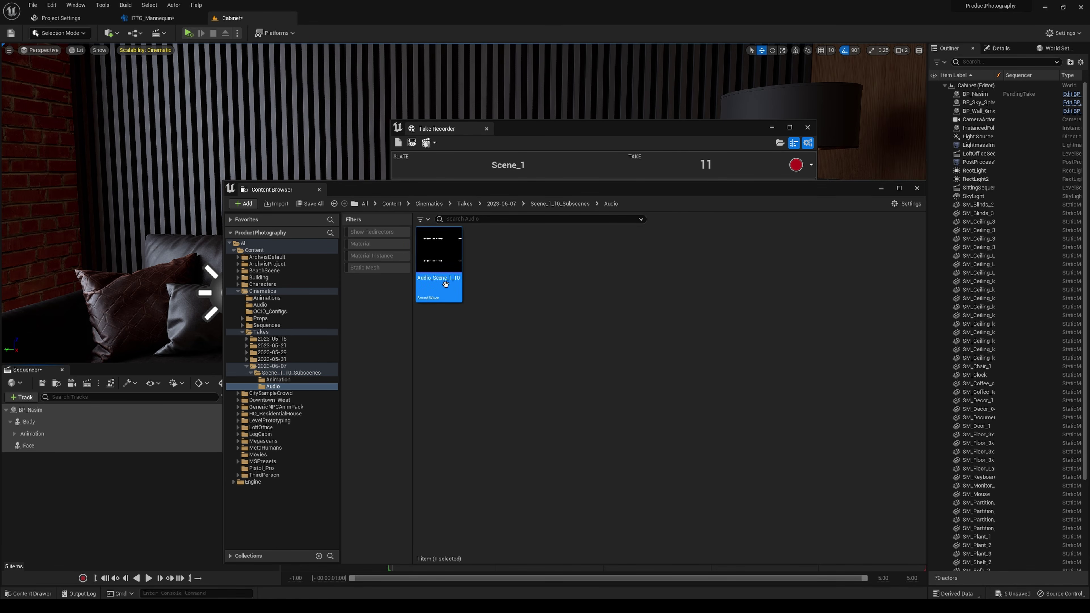
{"action": "left_click", "coordinate": [440, 257]}
{"action": "left_click_drag", "start_coordinate": [598, 185], "coordinate": [654, 173]}
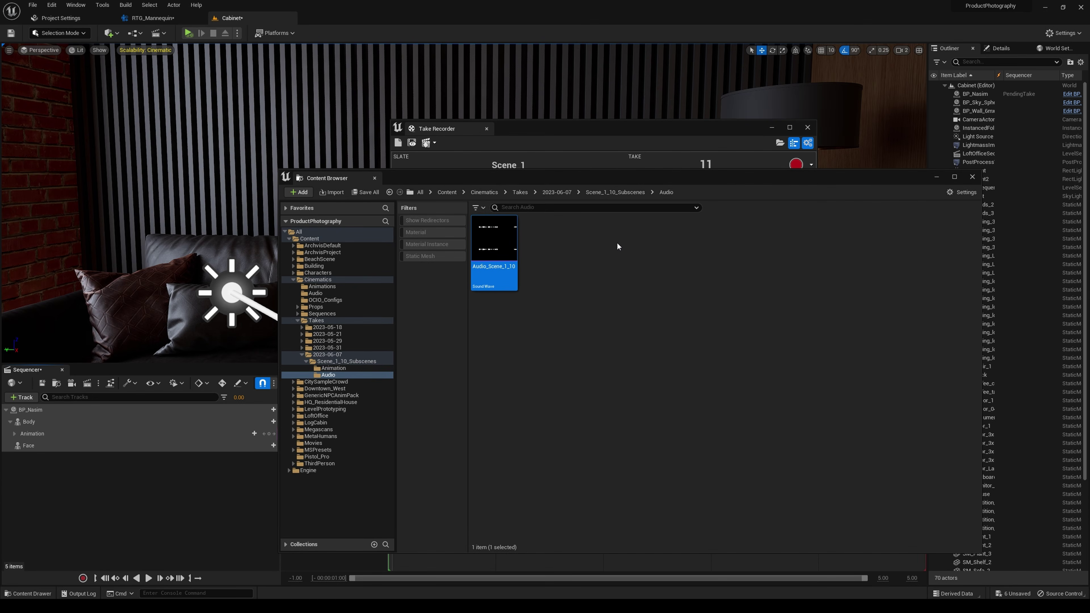
Open the take's Animation folder and examine the recorded animation sequences, selecting the face animation BP_Nasim_Scene_1_10_0
{"action": "left_click", "coordinate": [616, 243]}
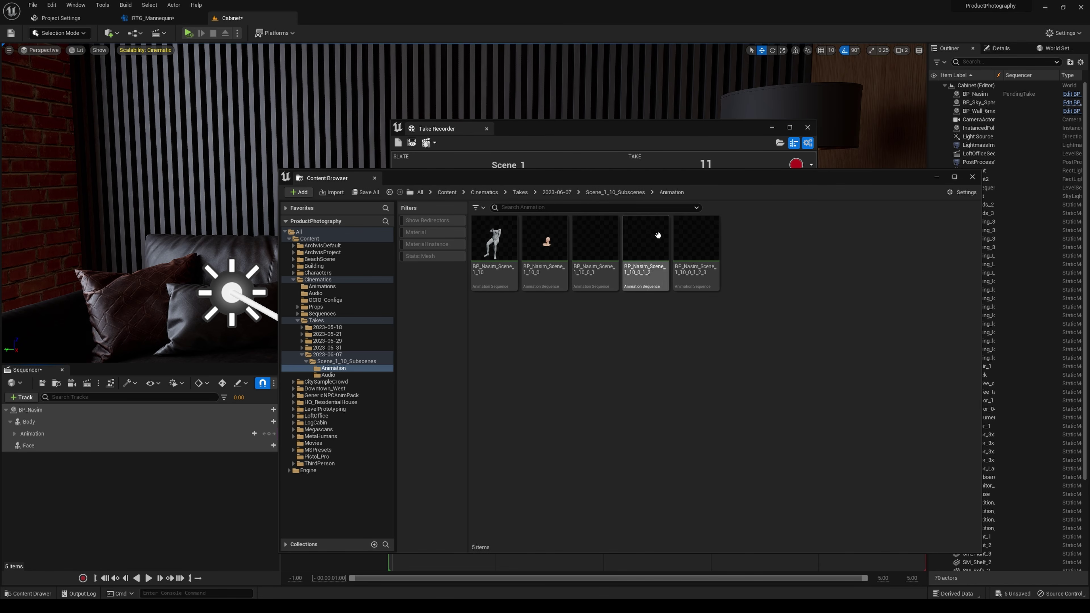
{"action": "left_click_drag", "start_coordinate": [650, 174], "coordinate": [645, 161]}
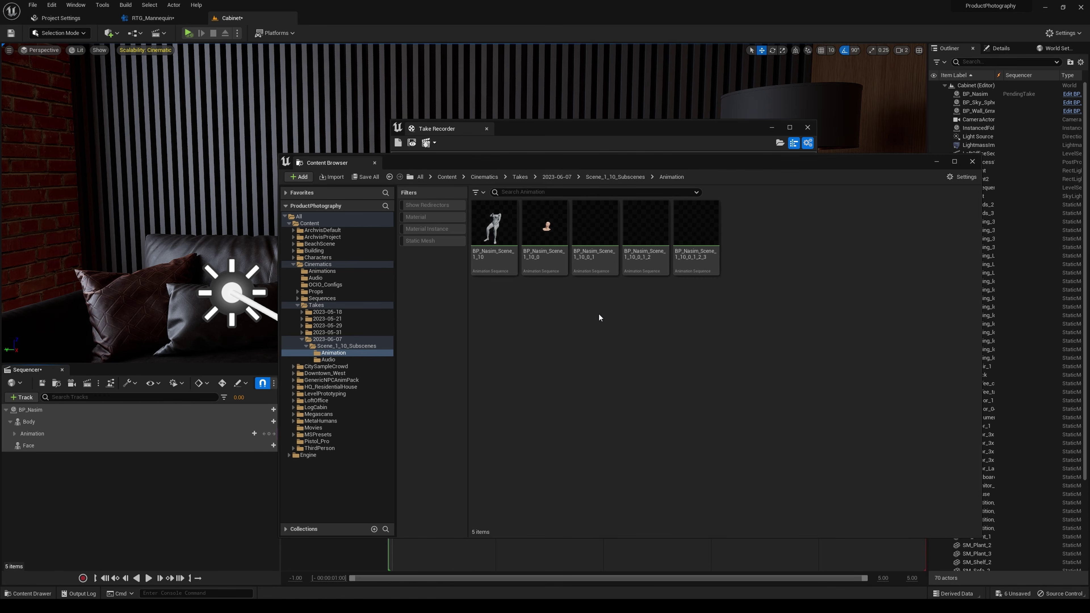
{"action": "left_click_drag", "start_coordinate": [698, 161], "coordinate": [696, 157]}
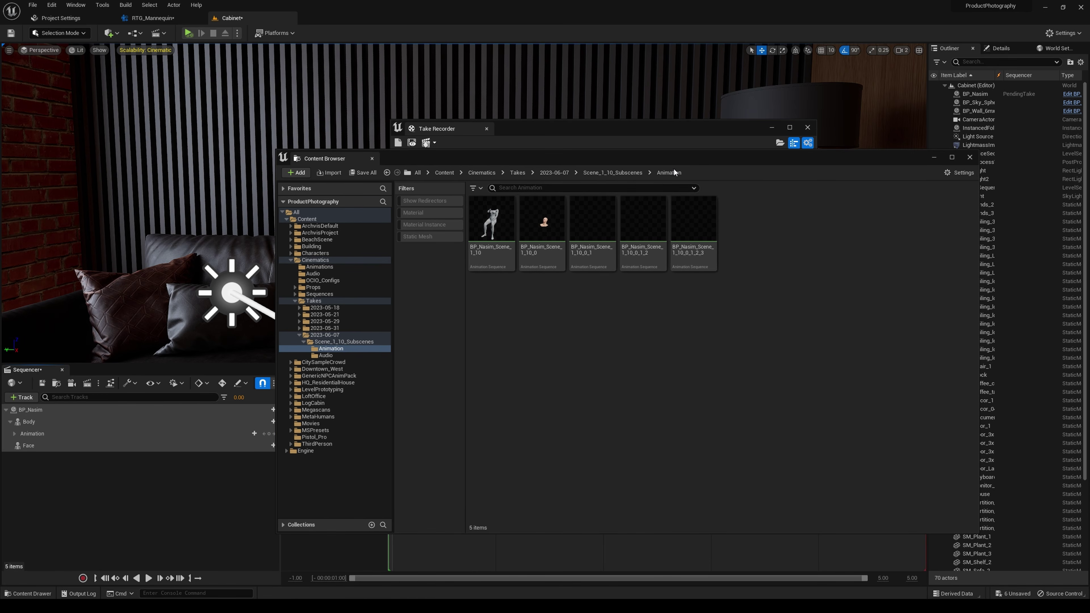
{"action": "left_click", "coordinate": [542, 228]}
{"action": "left_click_drag", "start_coordinate": [592, 157], "coordinate": [724, 169]}
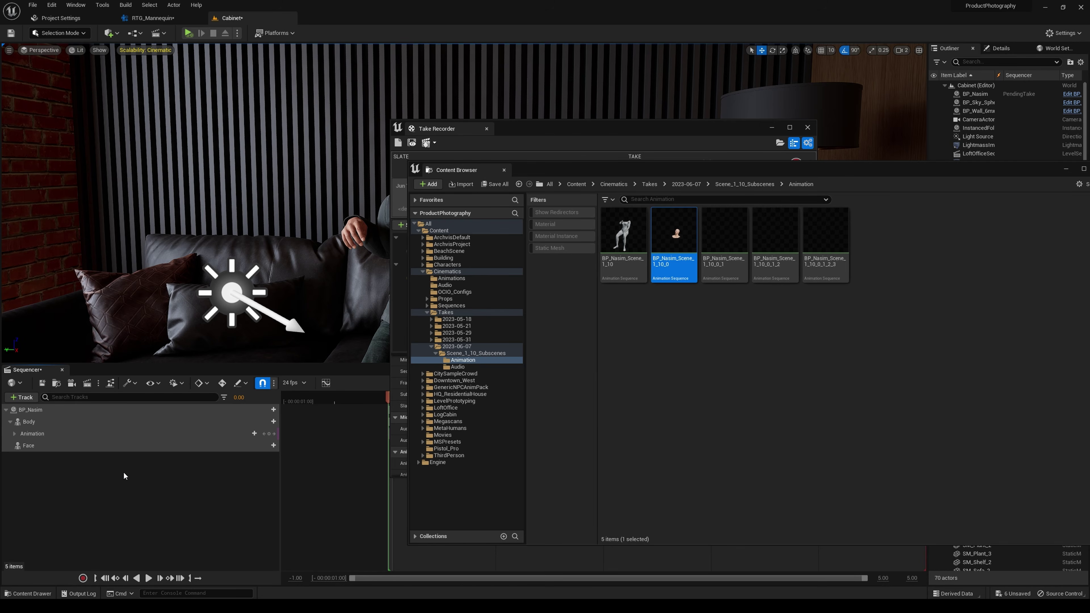
Close the pending take's Sequencer, the Content Browser and Take Recorder windows, and open SittingSequence with the BP_Nasim tracks expanded
{"action": "left_click", "coordinate": [61, 370]}
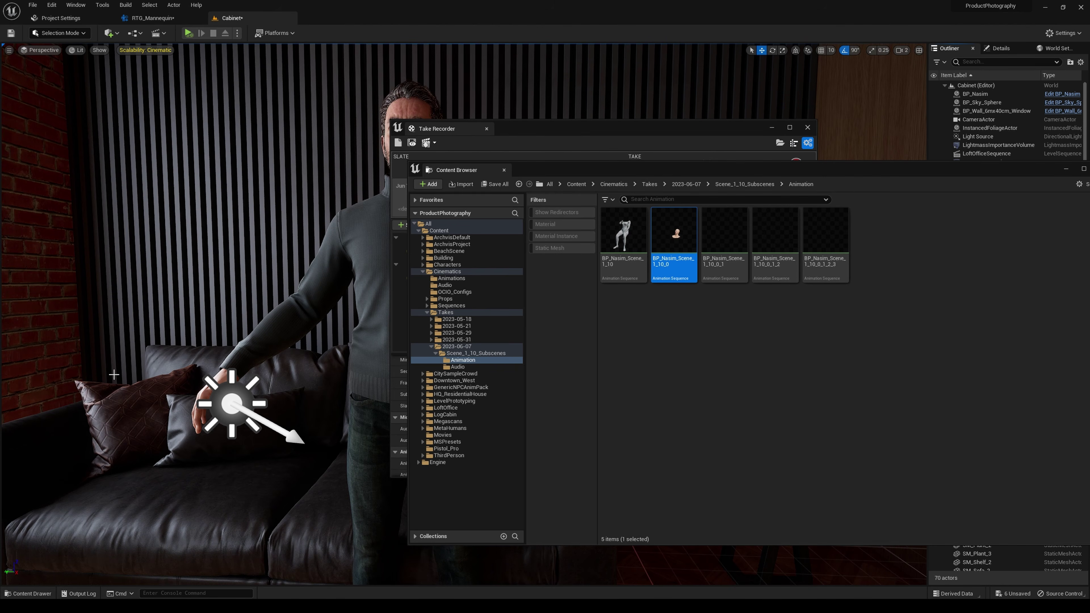
{"action": "left_click", "coordinate": [28, 593]}
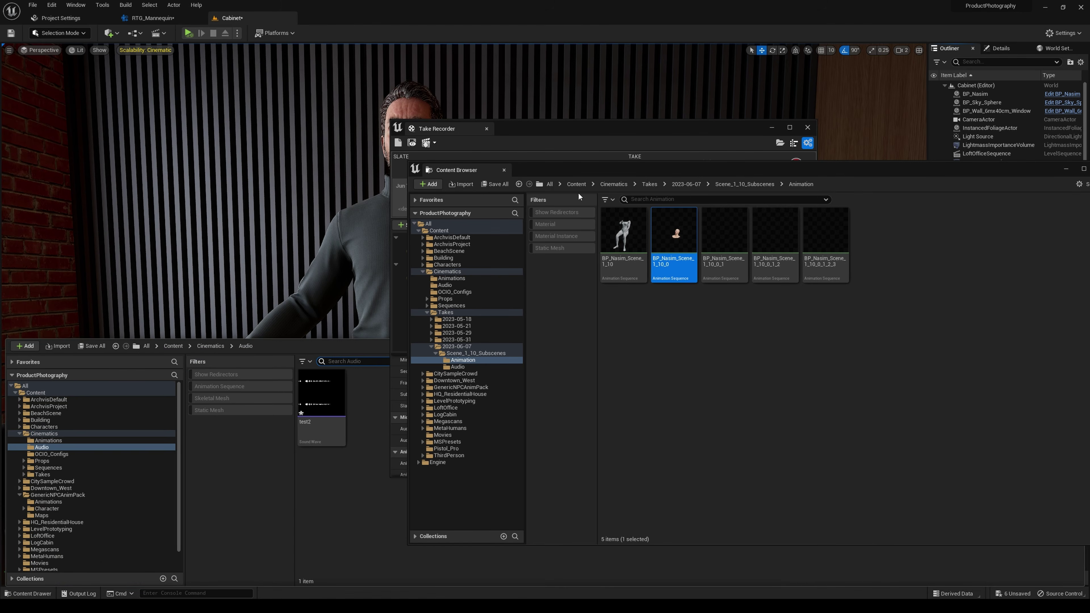
{"action": "left_click", "coordinate": [504, 170]}
{"action": "left_click", "coordinate": [486, 128]}
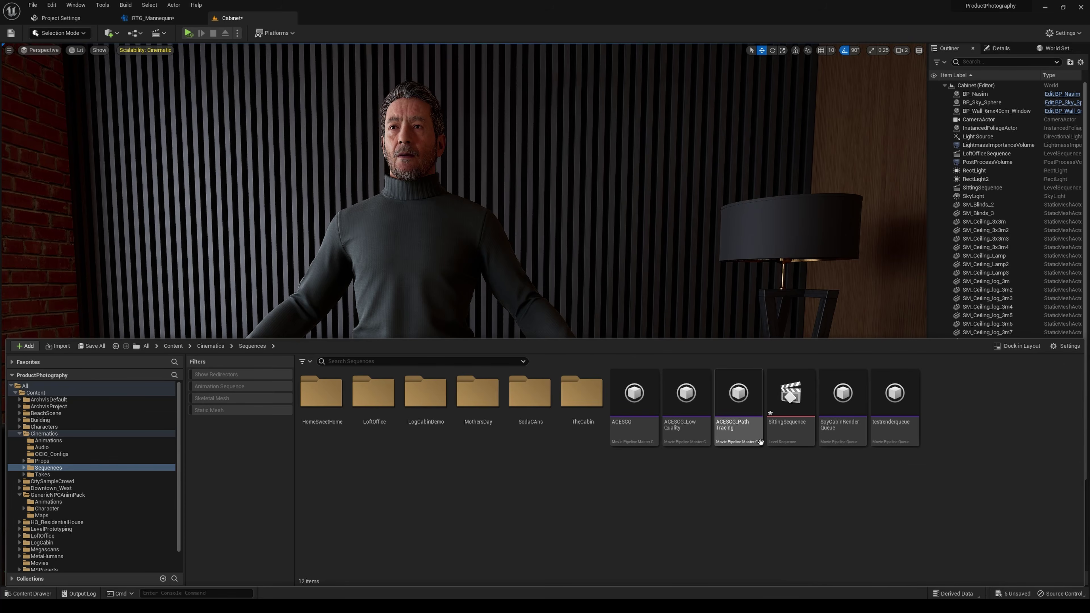
{"action": "left_click", "coordinate": [795, 436]}
{"action": "double_click", "coordinate": [795, 436]}
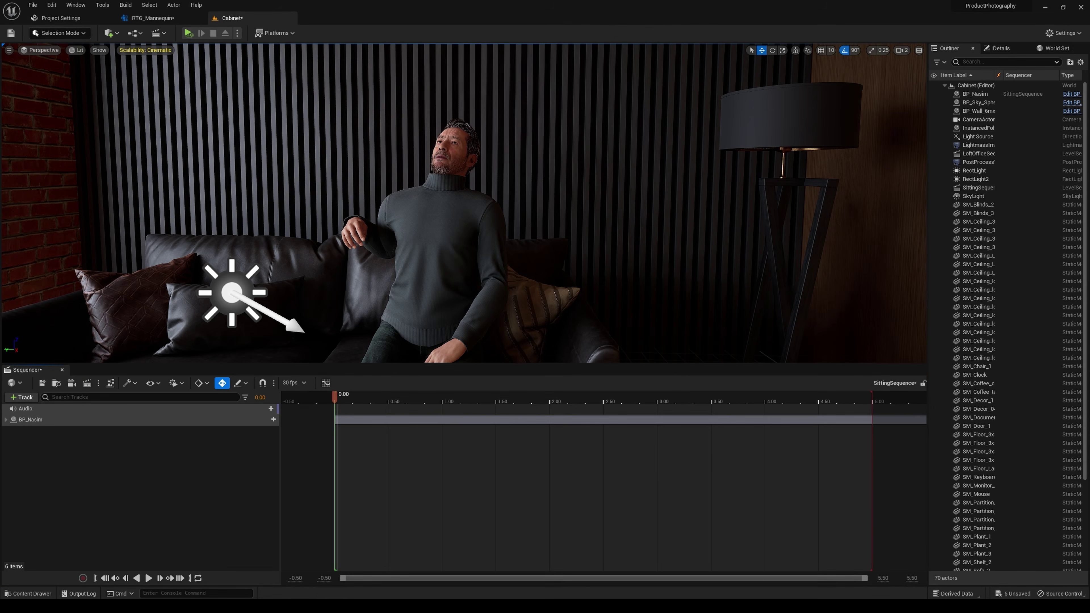
{"action": "left_click", "coordinate": [5, 420]}
{"action": "left_click", "coordinate": [263, 467]}
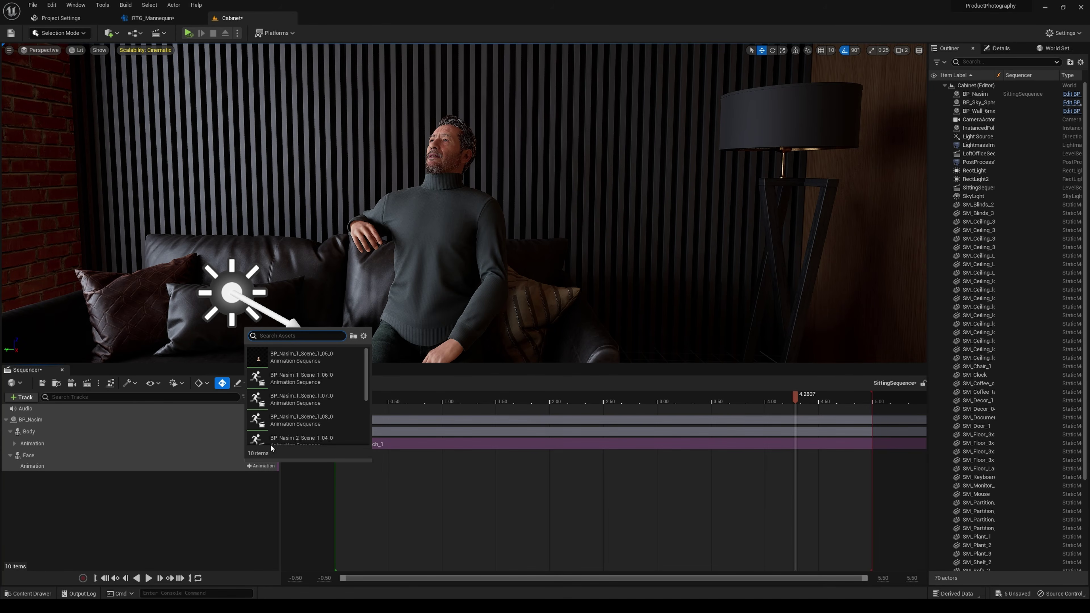
{"action": "scroll", "coordinate": [323, 400], "scroll_direction": "down", "scroll_amount": 5}
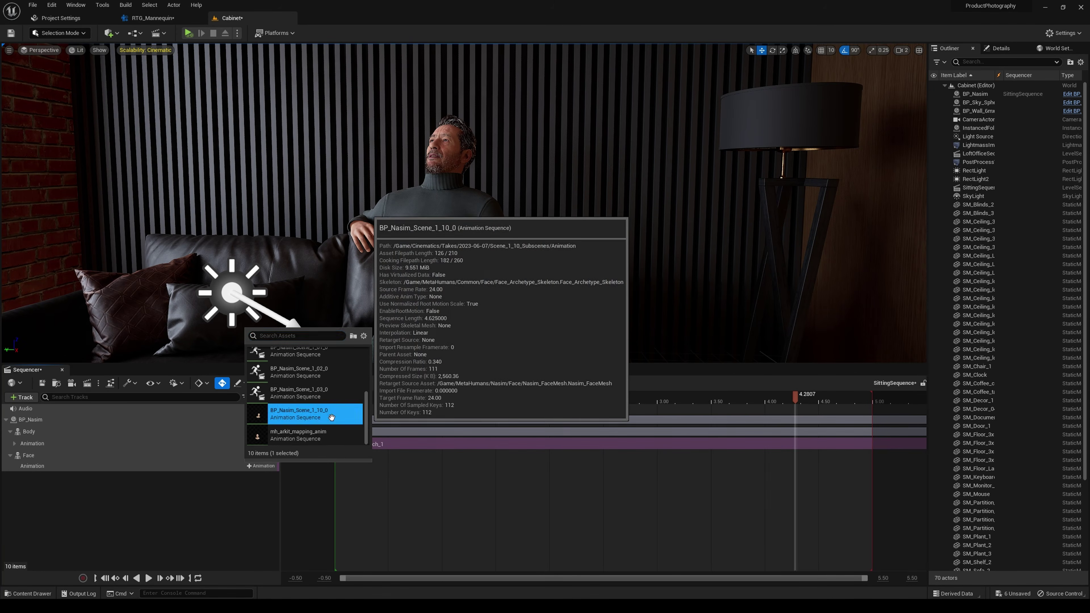
{"action": "left_click", "coordinate": [330, 416]}
{"action": "left_click", "coordinate": [805, 467]}
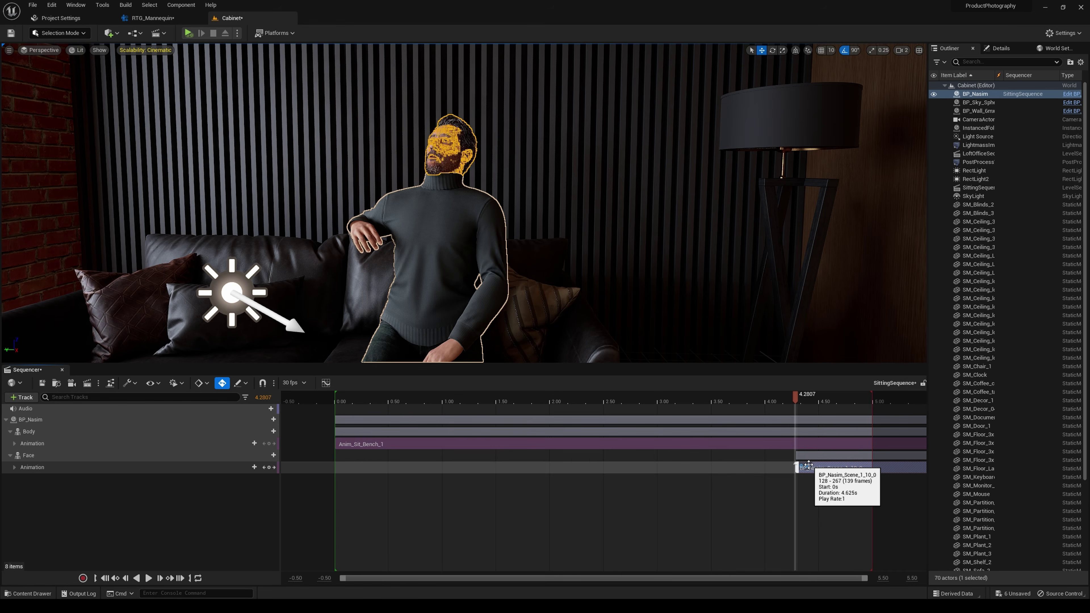
{"action": "key", "text": "Delete"}
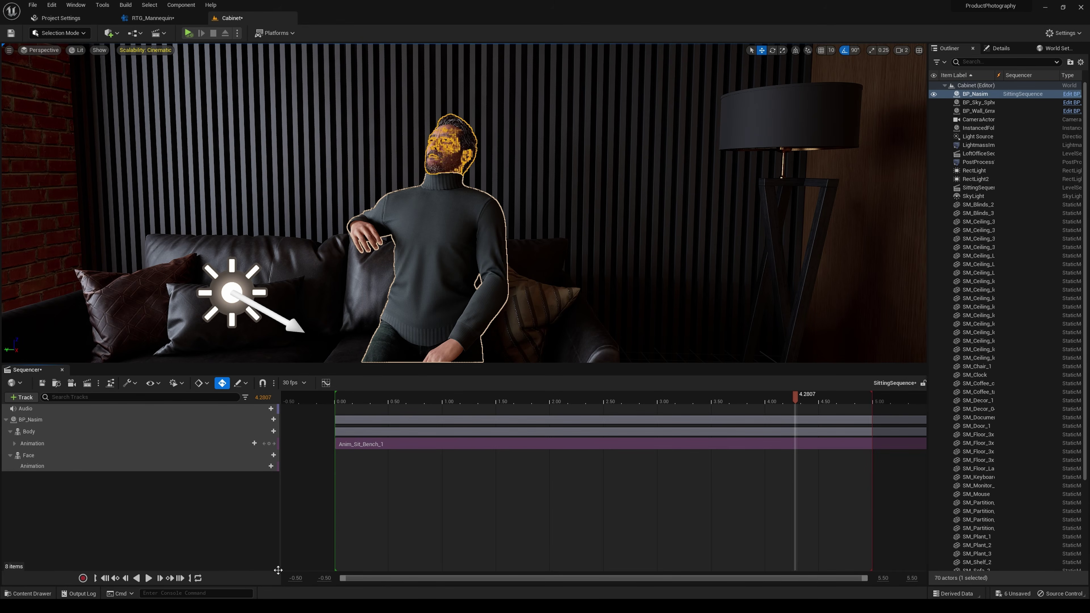
Add the BP_Nasim_Scene_1_10_0 animation to BP_Nasim's Face track at the start of the sequence
{"action": "left_click", "coordinate": [104, 578]}
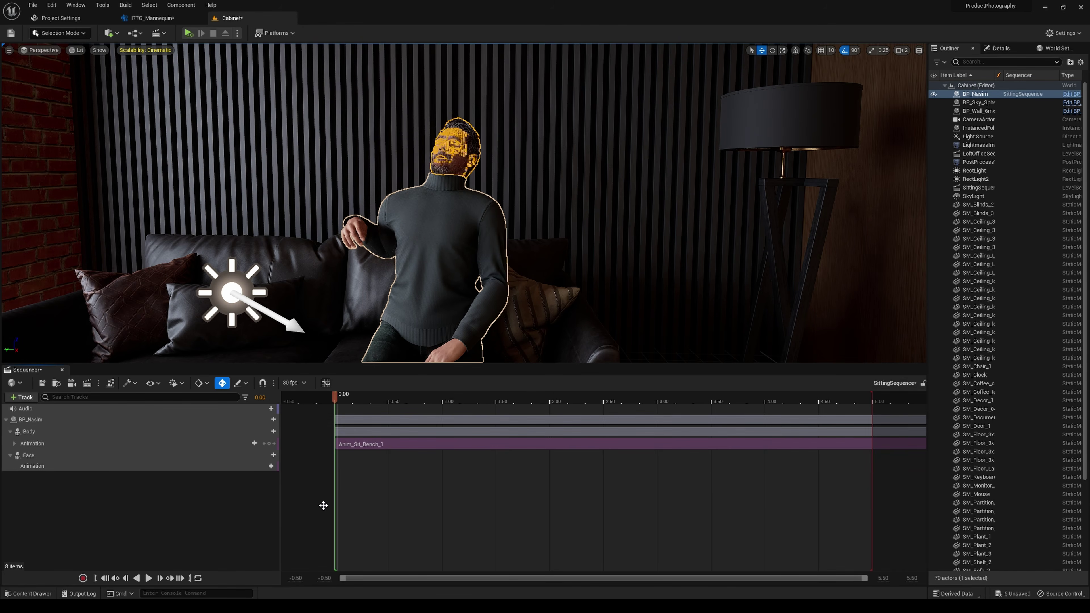
{"action": "left_click", "coordinate": [258, 465]}
{"action": "left_click", "coordinate": [260, 465]}
{"action": "scroll", "coordinate": [329, 383], "scroll_direction": "down", "scroll_amount": 2}
{"action": "left_click", "coordinate": [324, 416]}
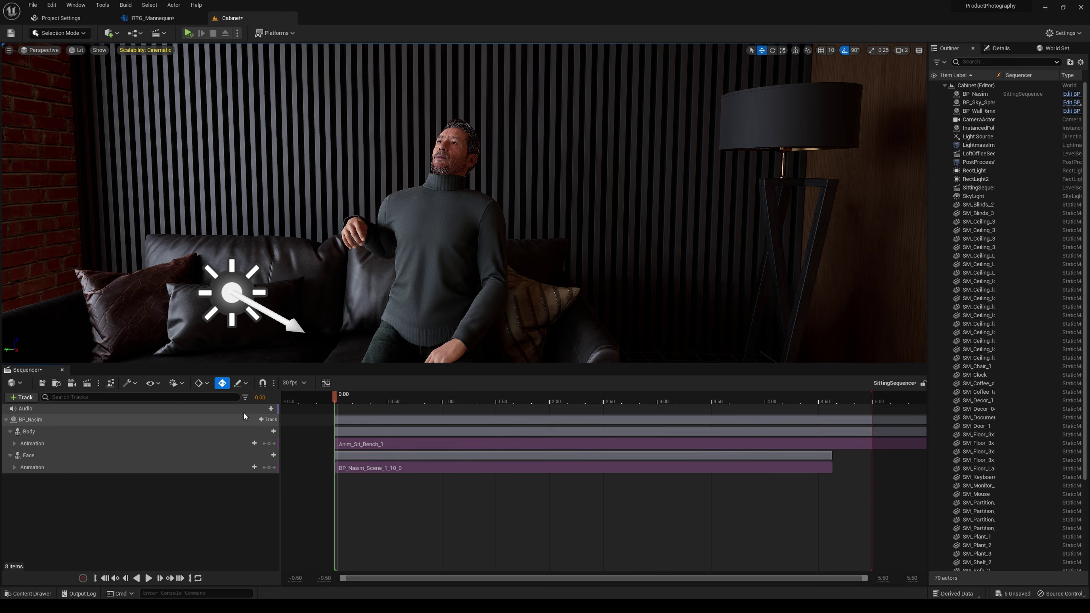
Add a sound wave to the Audio track at the start of SittingSequence
{"action": "left_click", "coordinate": [267, 409]}
{"action": "left_click", "coordinate": [340, 437]}
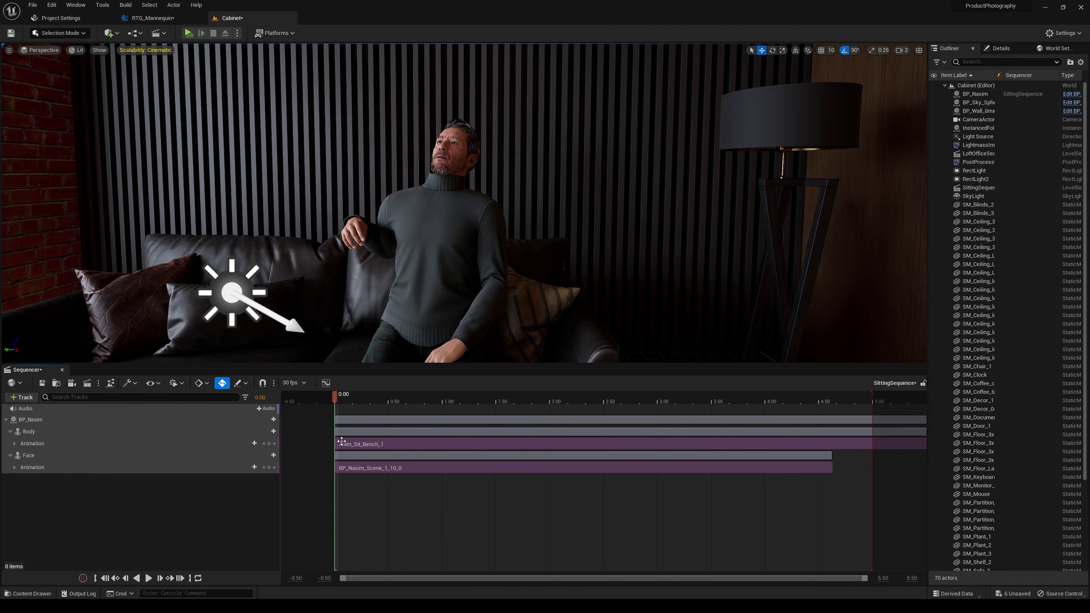